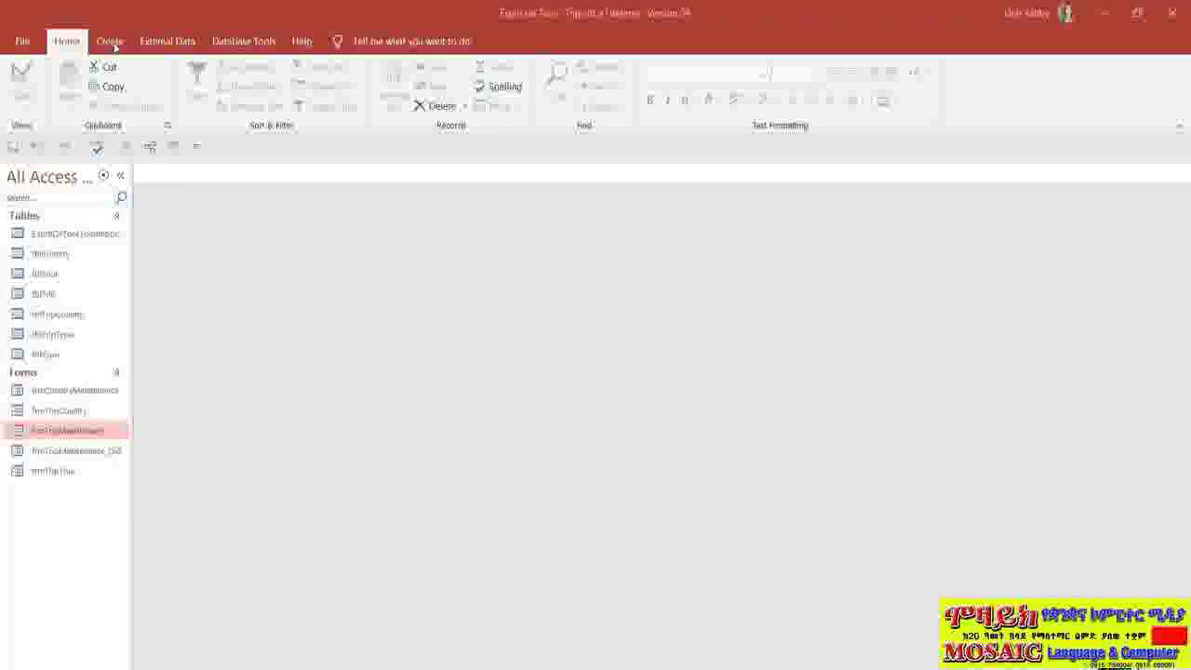
# Create a new query in design view and add the tblTrip table as its source
pyautogui.click(112, 43)
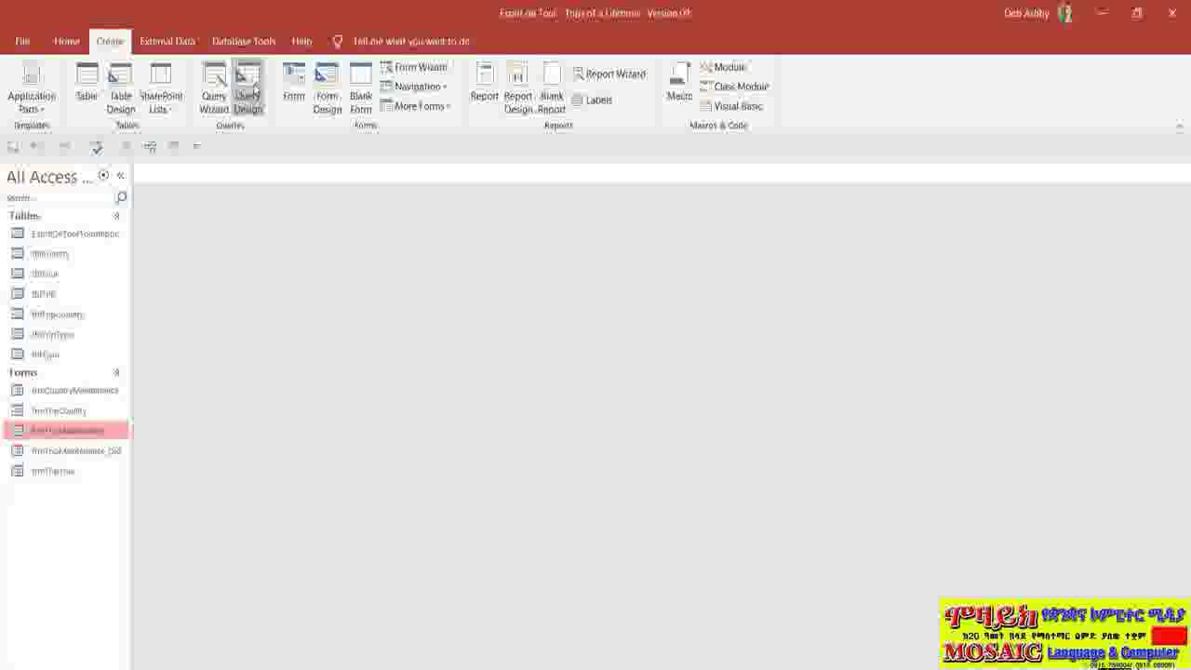
pyautogui.click(247, 89)
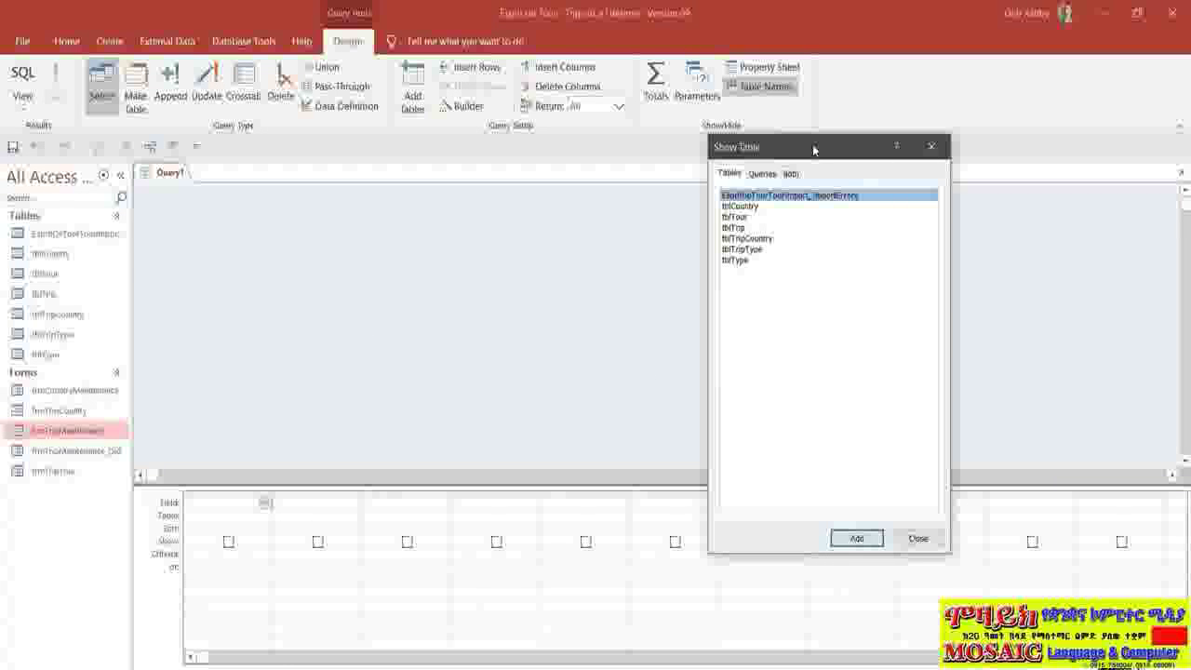
pyautogui.moveTo(812, 146)
pyautogui.mouseDown()
pyautogui.moveTo(569, 194)
pyautogui.moveTo(576, 164)
pyautogui.moveTo(814, 153)
pyautogui.mouseUp()
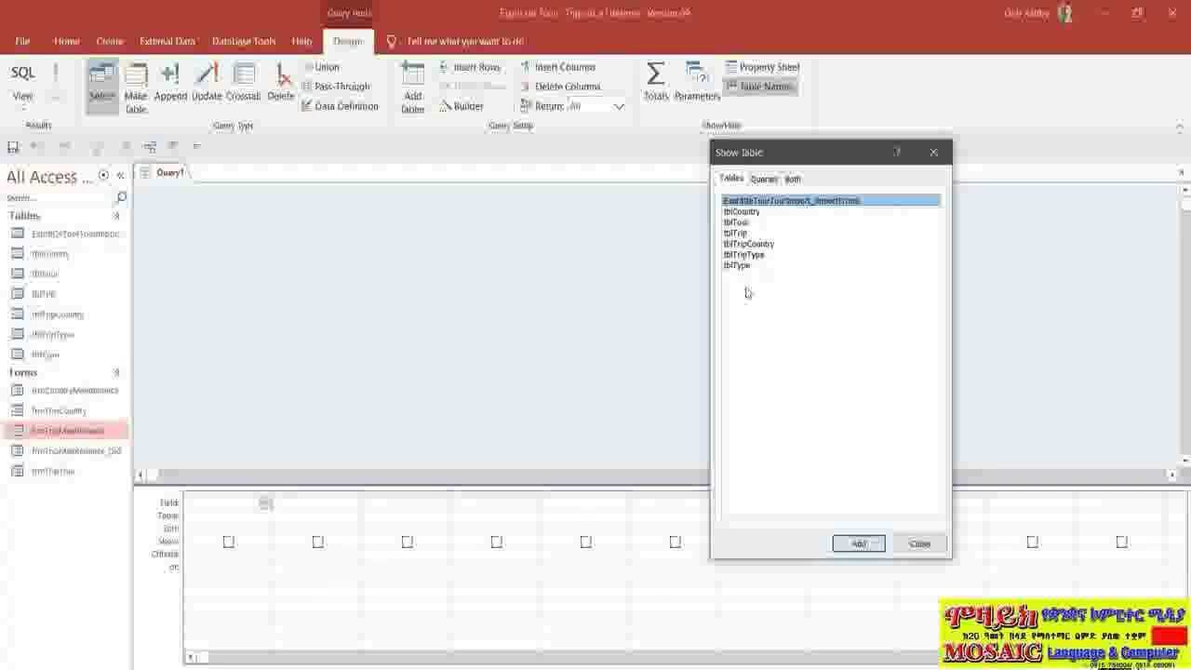
pyautogui.click(763, 179)
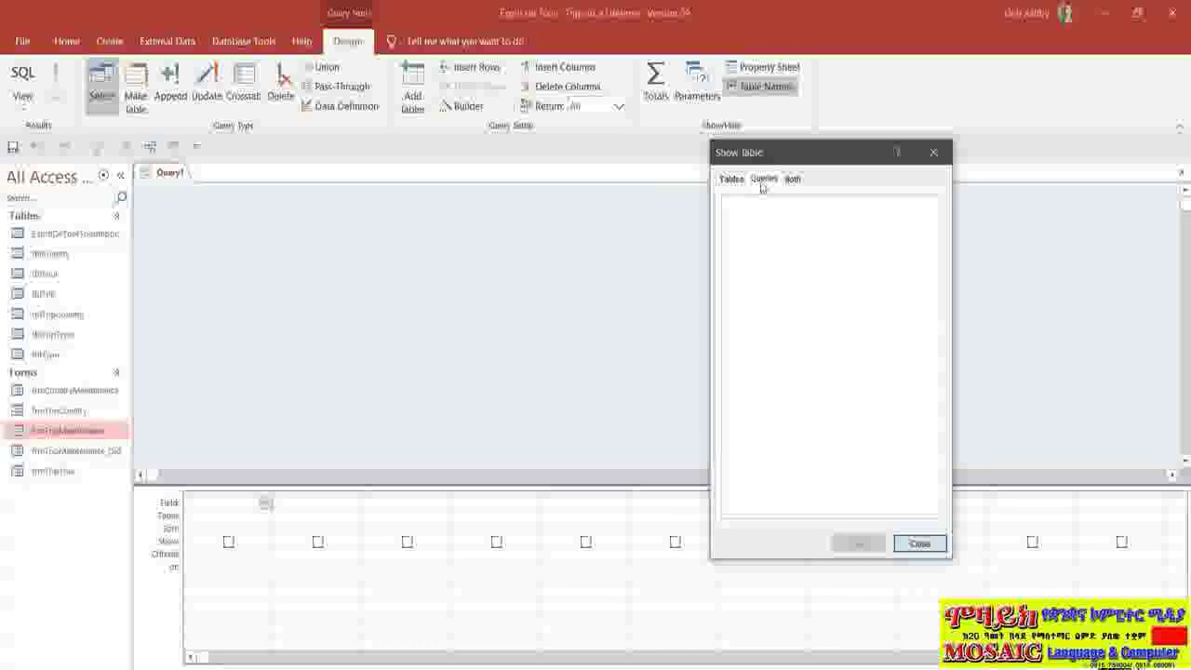
pyautogui.click(791, 179)
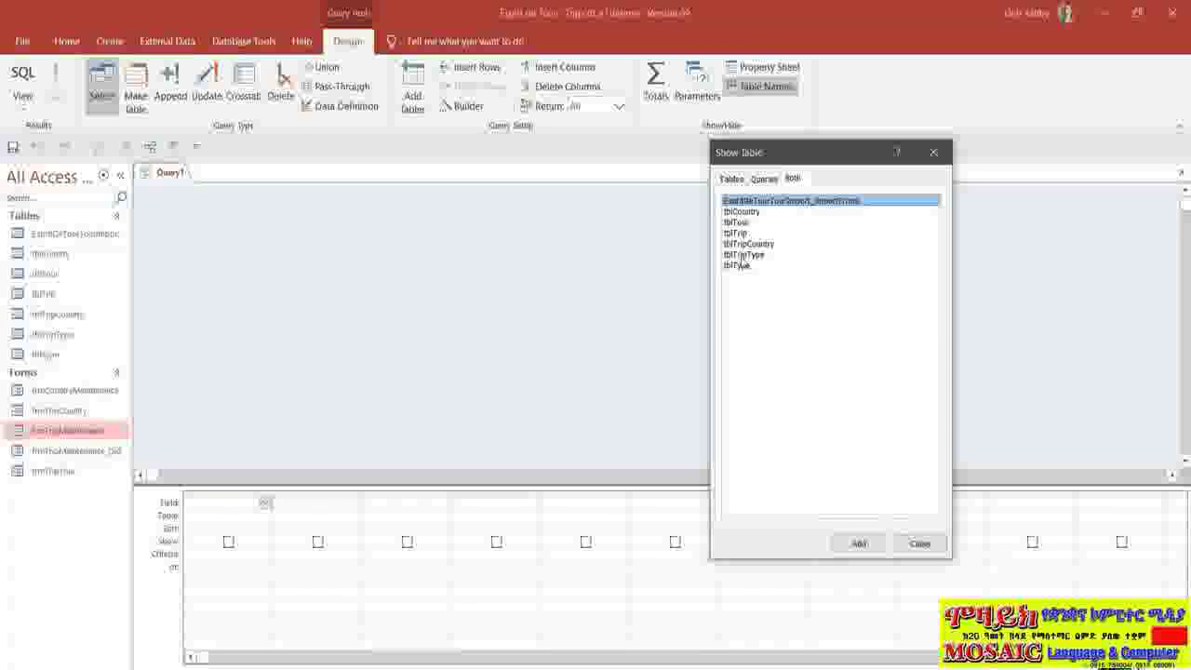
pyautogui.click(764, 180)
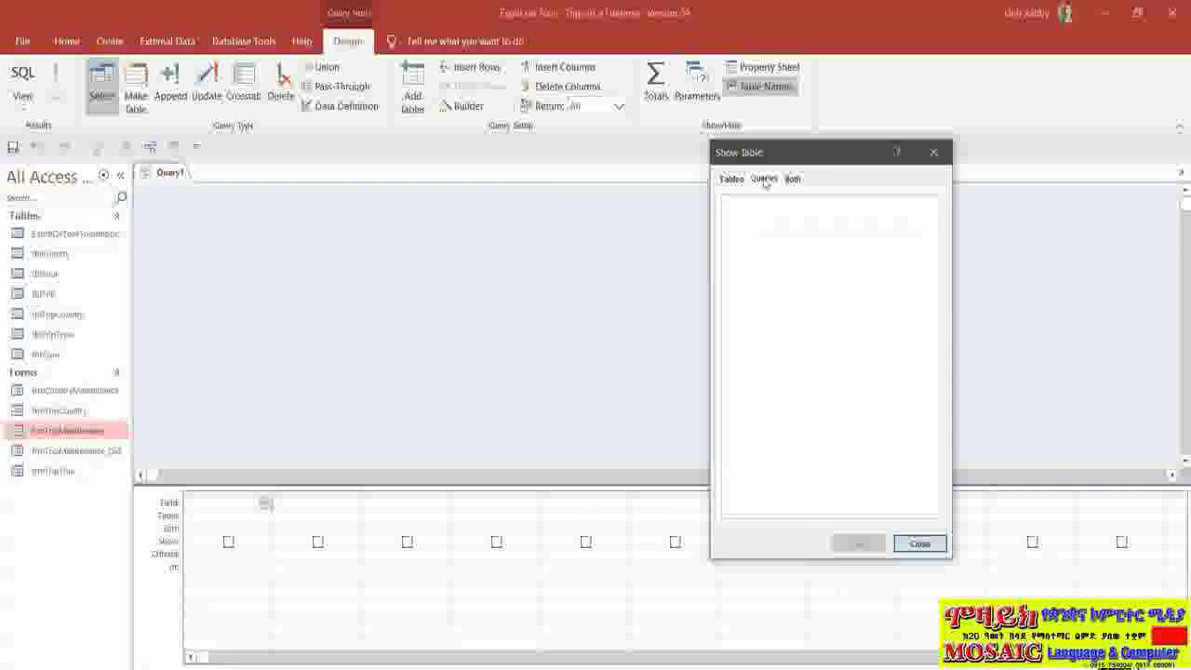
pyautogui.click(792, 181)
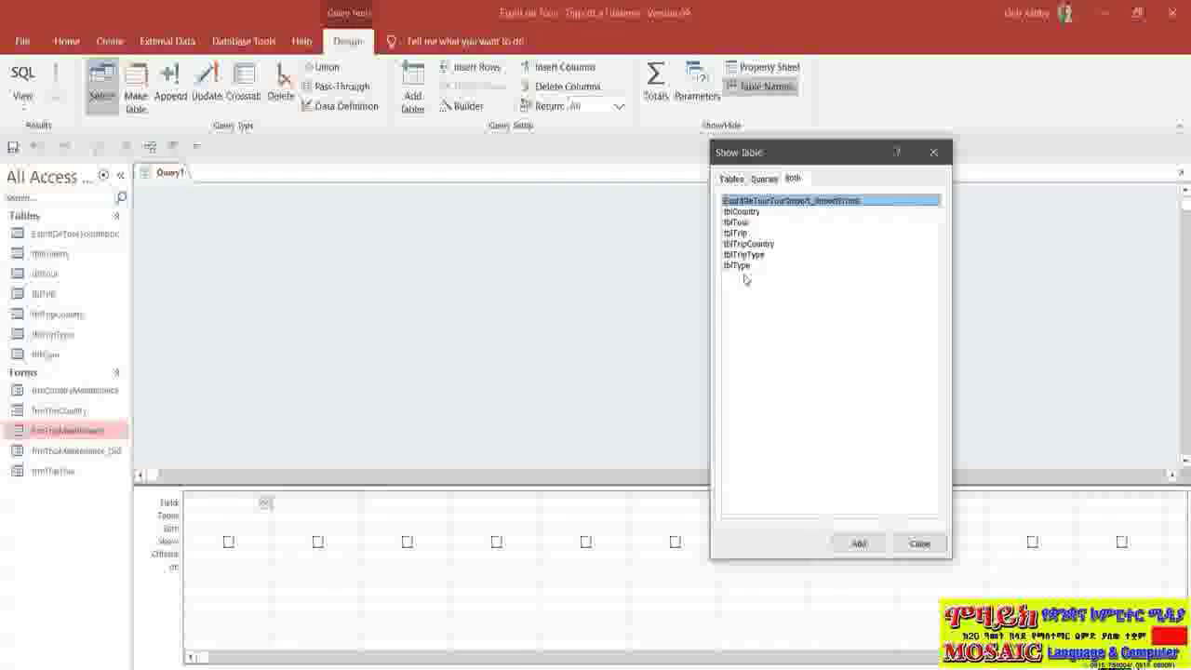
pyautogui.click(732, 180)
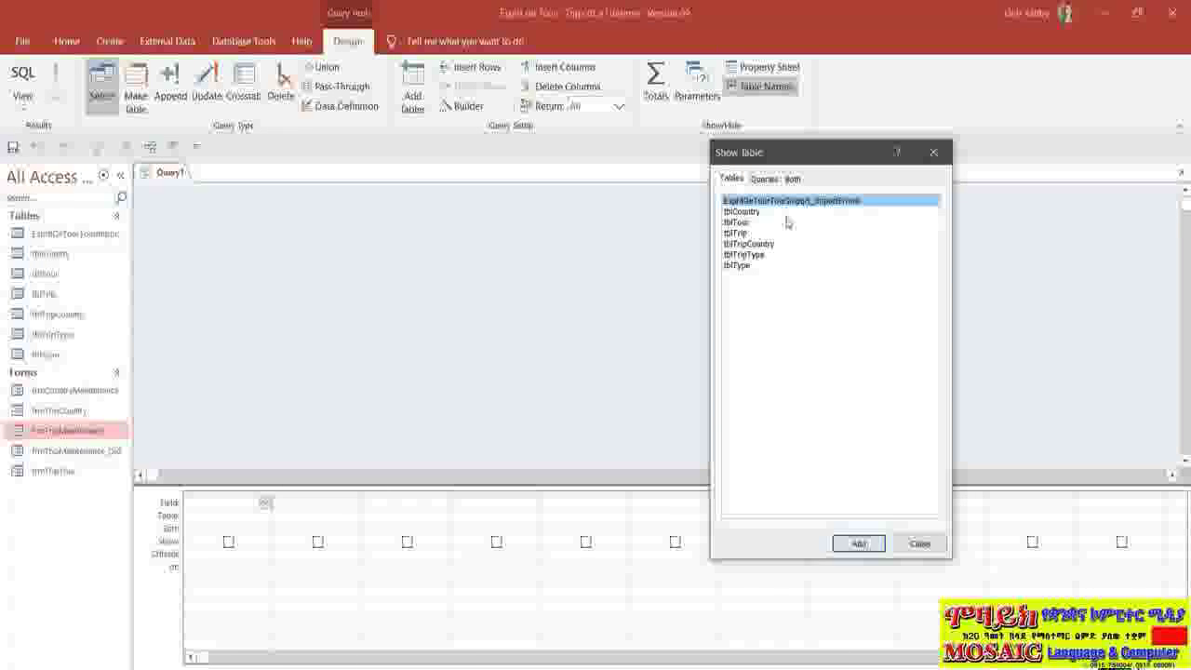
pyautogui.click(753, 233)
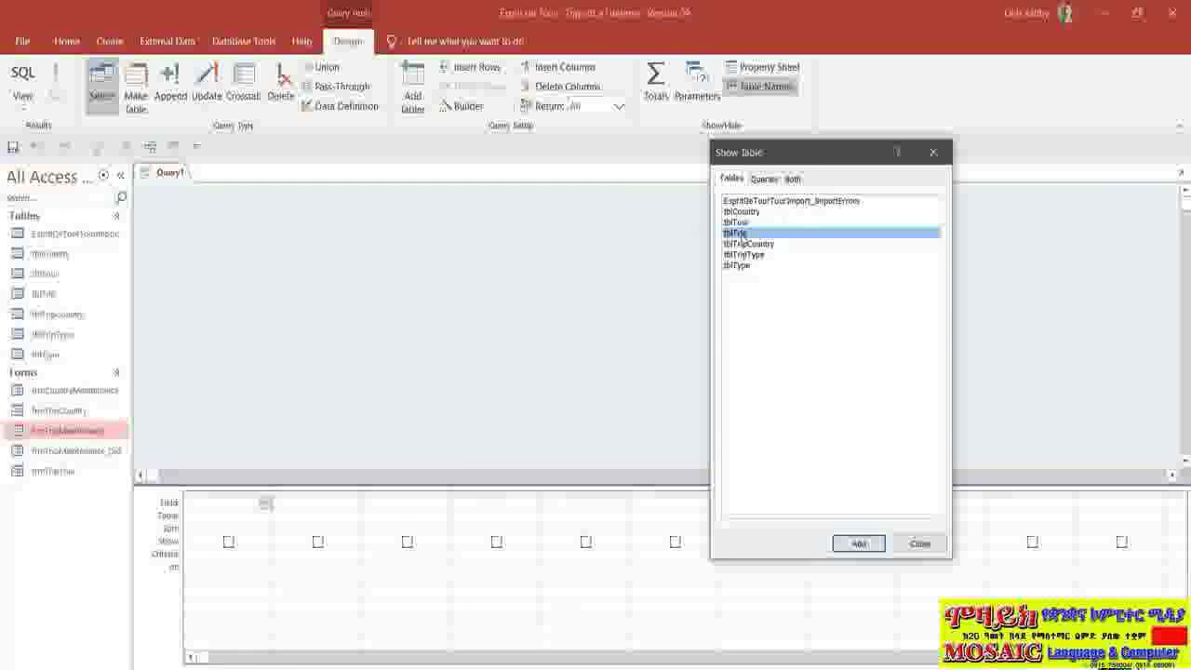
pyautogui.click(858, 544)
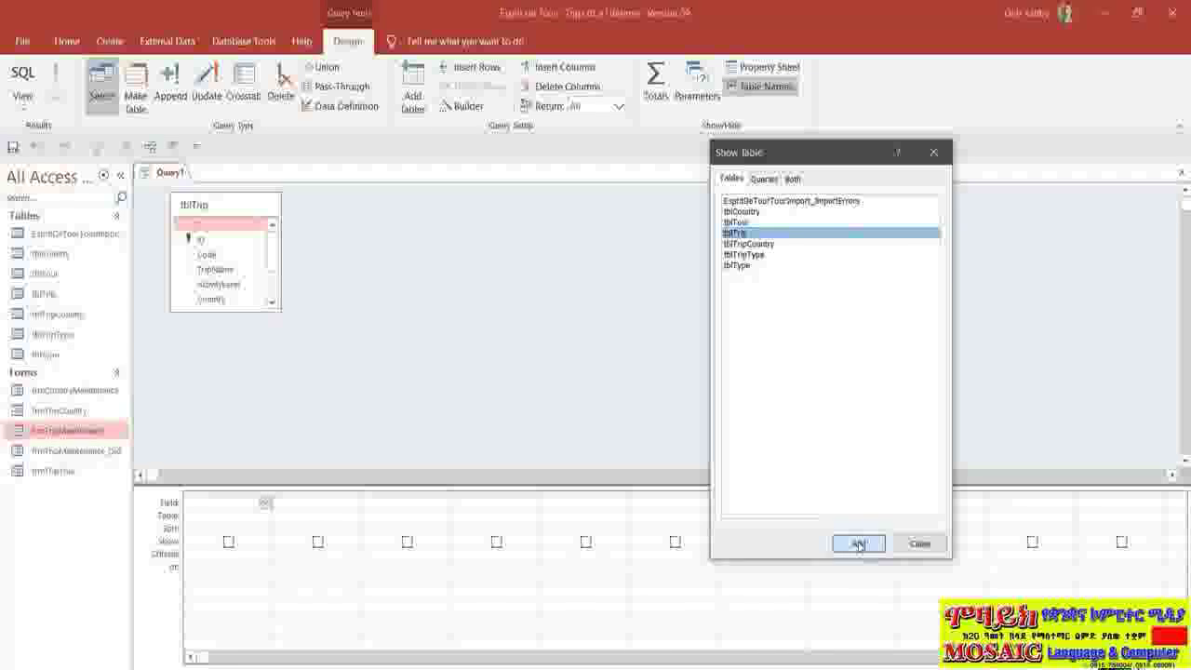
pyautogui.click(920, 544)
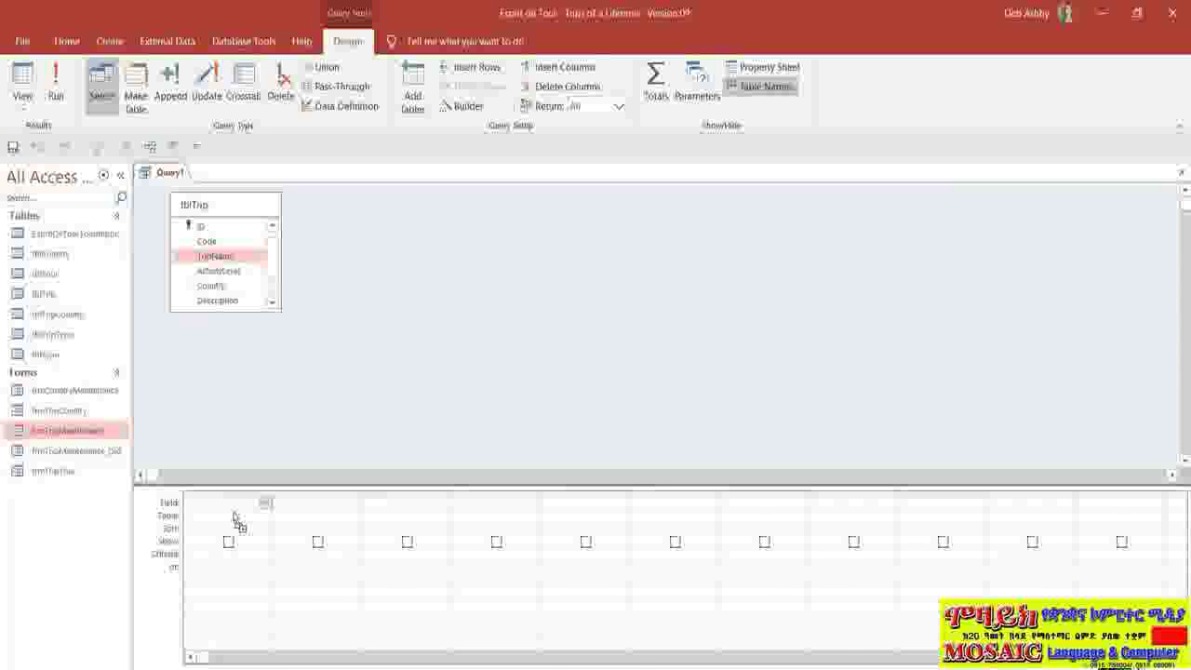
# Add the TripName field to the query's first column and run the query
pyautogui.moveTo(237, 524); pyautogui.dragTo(233, 524)
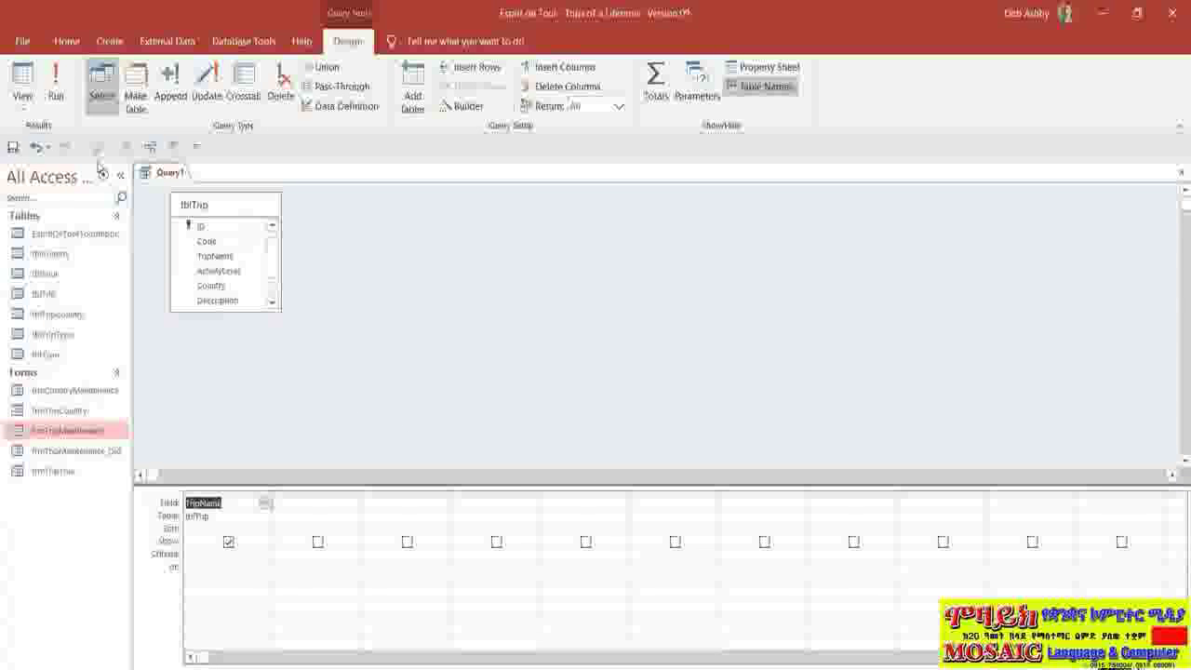
pyautogui.click(58, 90)
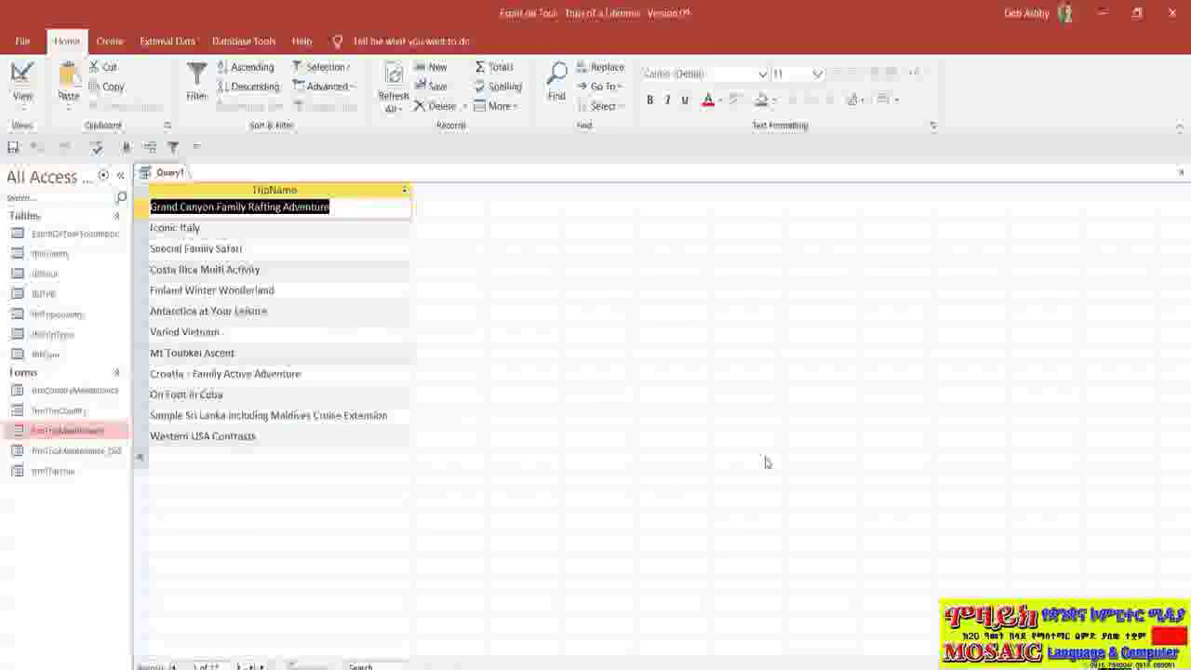
# In the query's SQL, join the FROM clause onto the same line as the SELECT clause and run the query
pyautogui.click(26, 109)
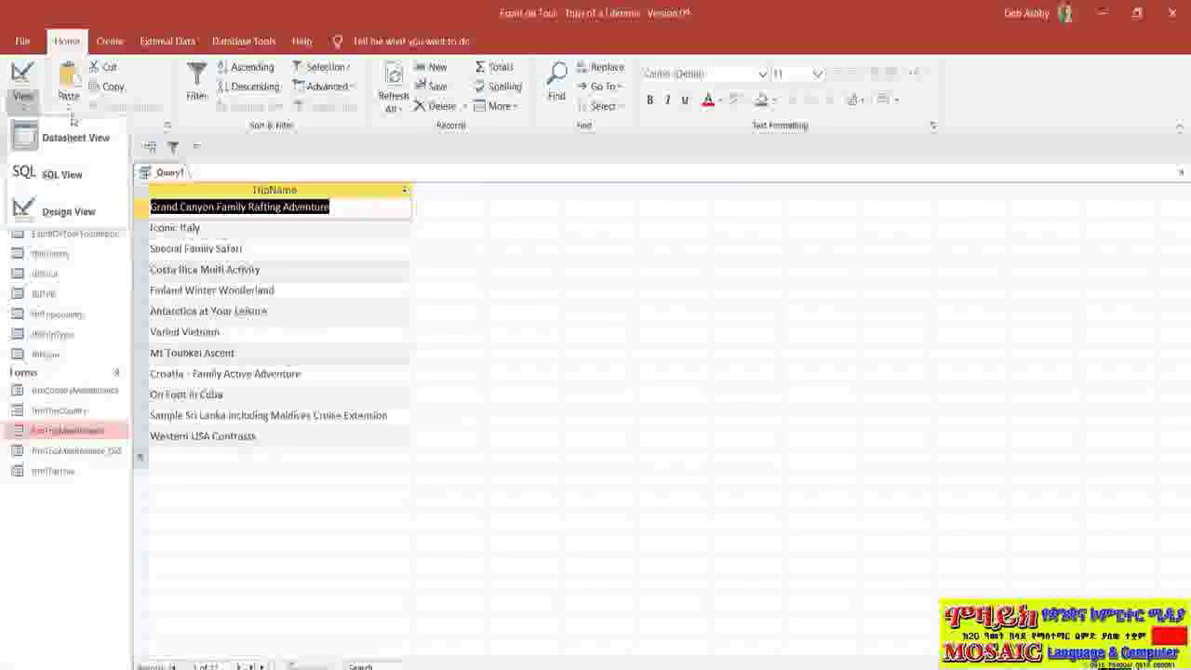
pyautogui.click(105, 177)
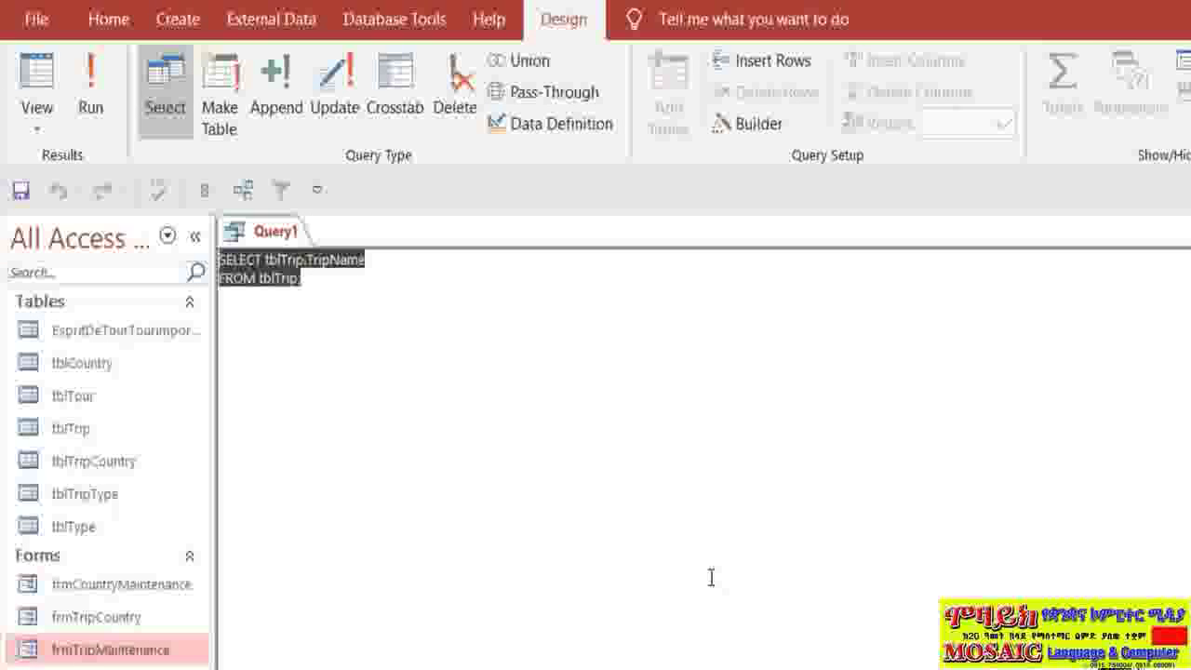
pyautogui.click(224, 278)
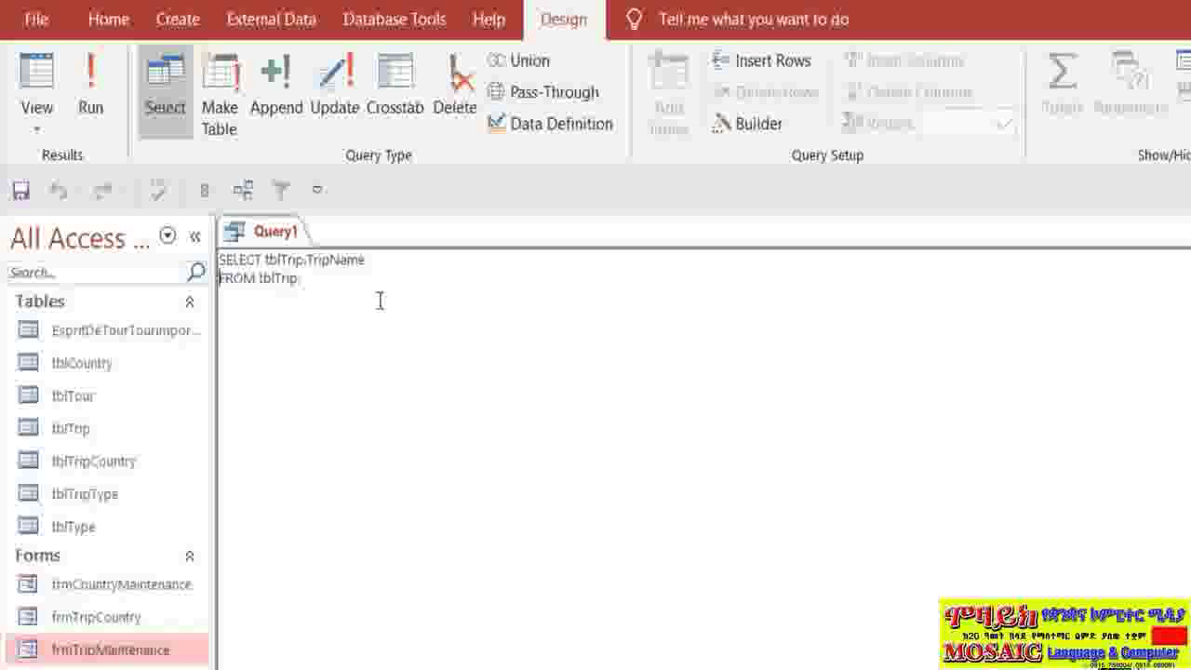
pyautogui.press('BackSpace')
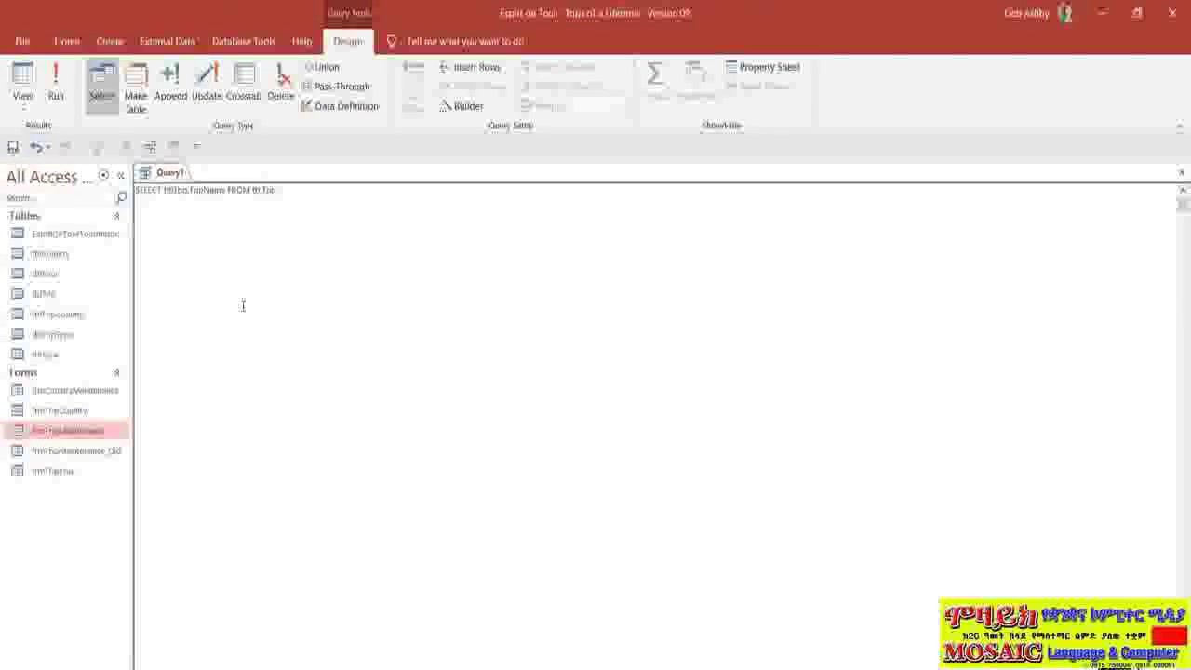
pyautogui.click(56, 93)
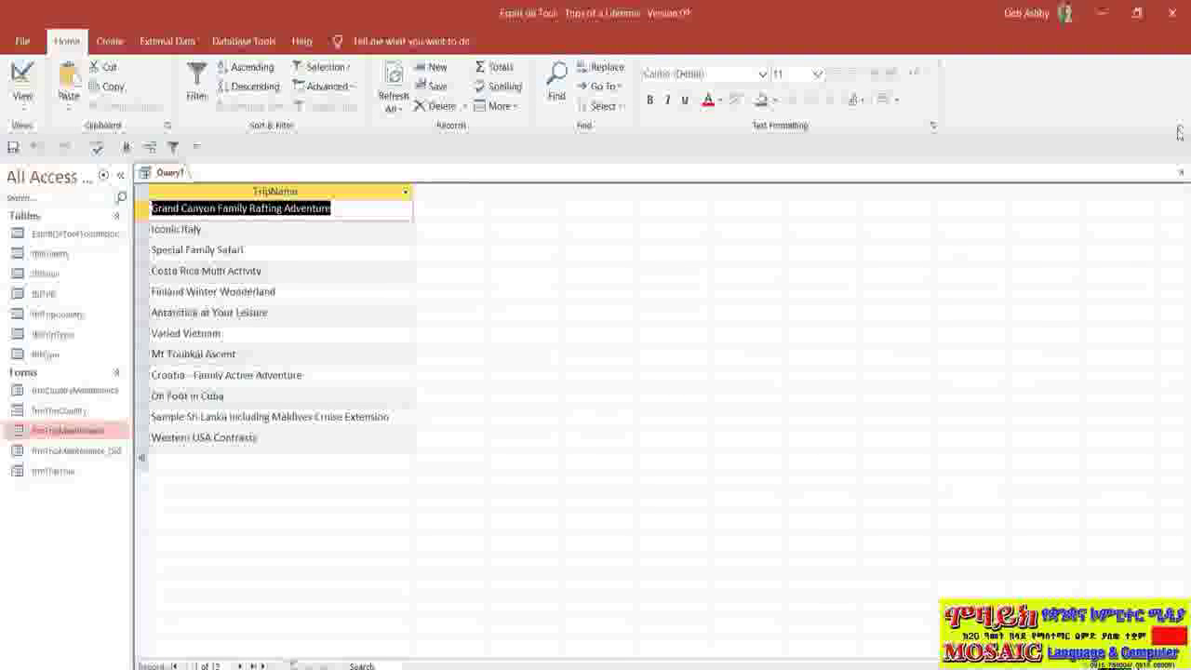
# Close the query and save it under the name qrytest
pyautogui.click(1181, 172)
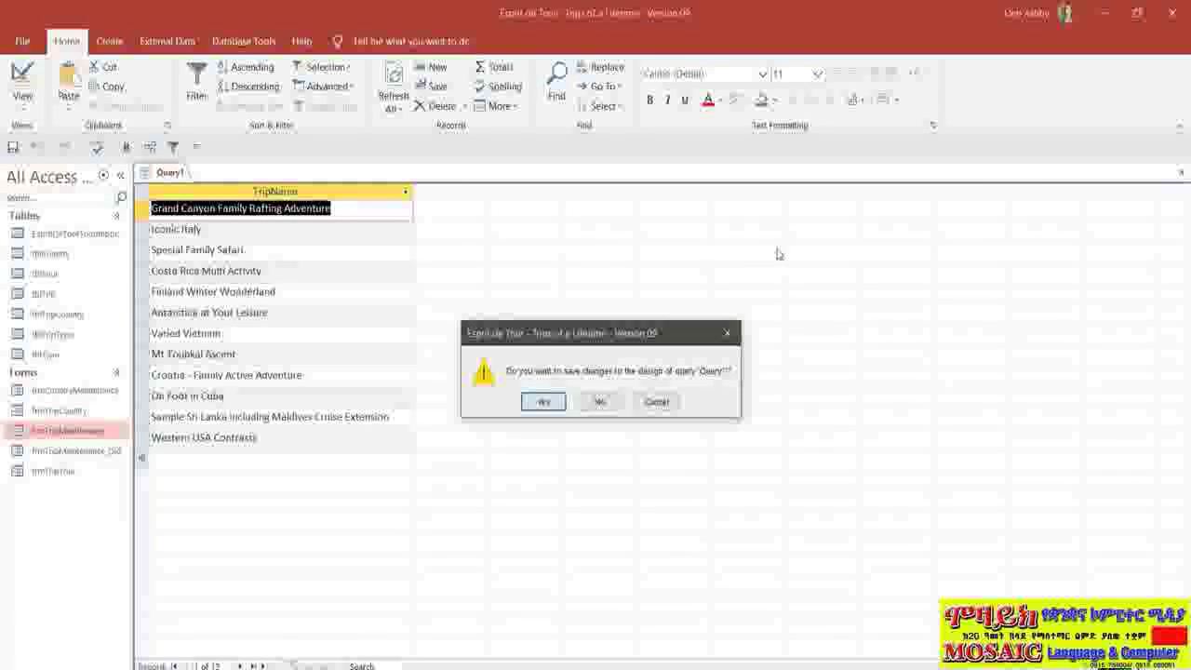
pyautogui.click(546, 402)
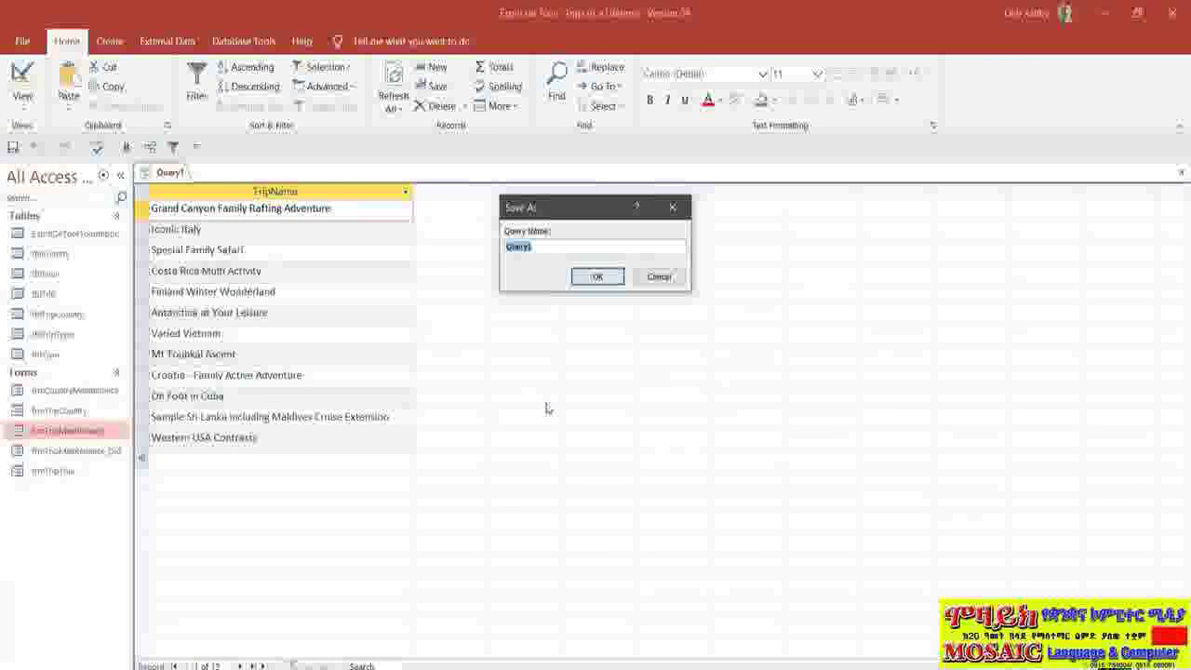
pyautogui.write('q')
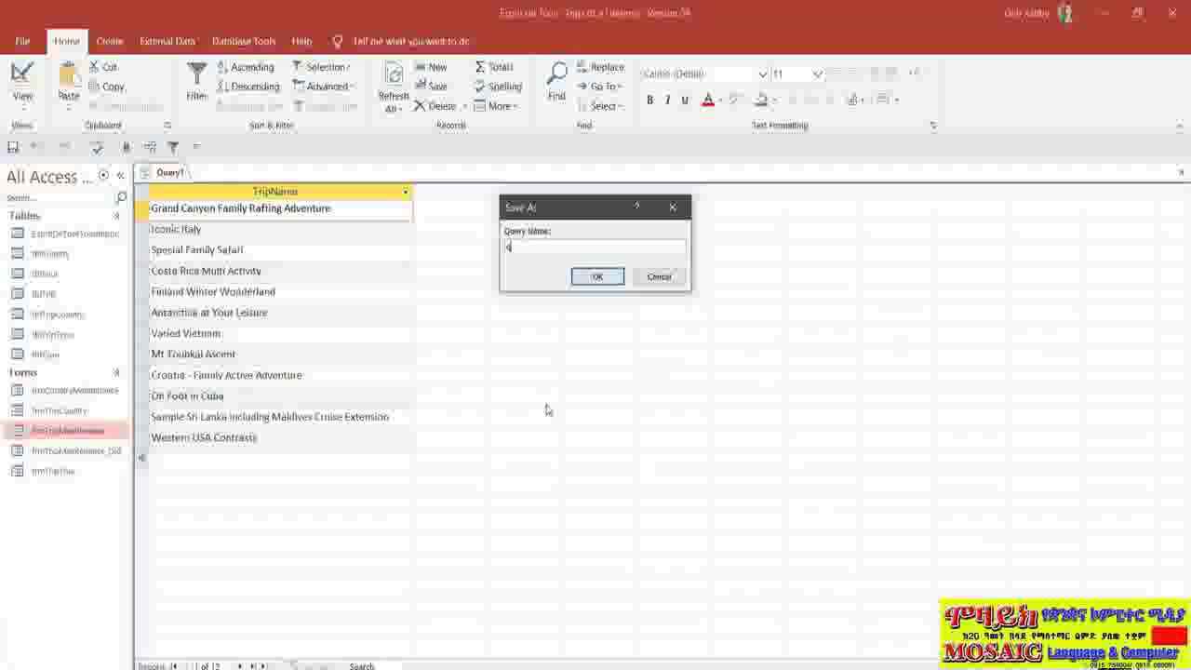
pyautogui.write('ry')
pyautogui.press('BackSpace')
pyautogui.press('BackSpace')
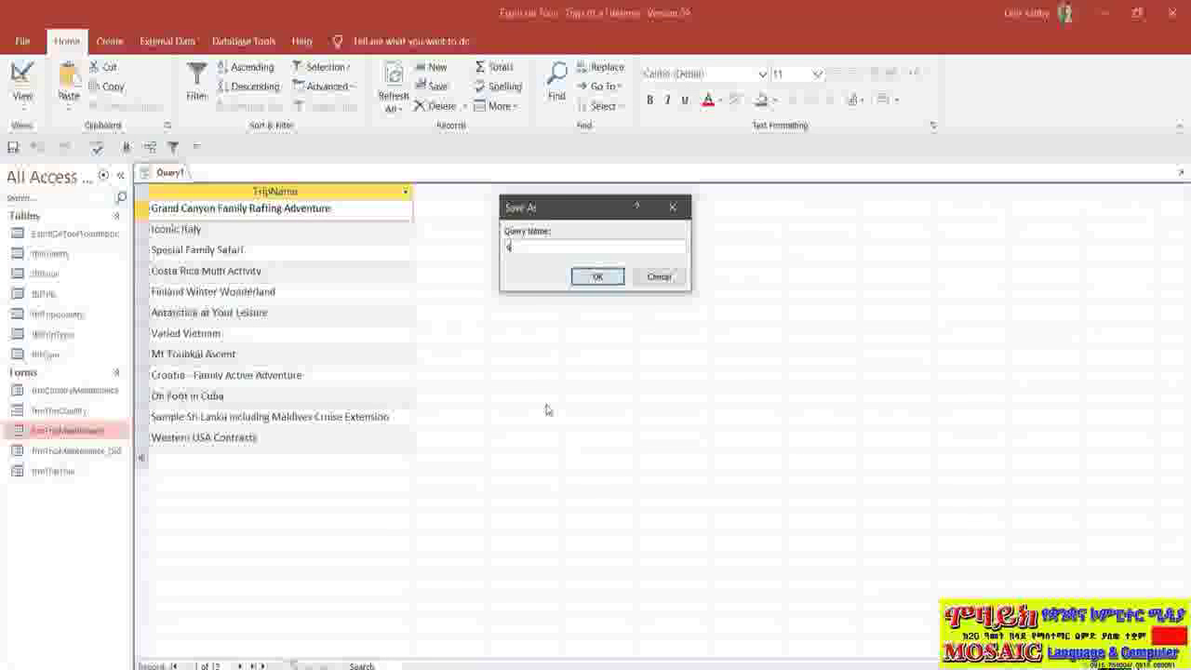
pyautogui.write('ry')
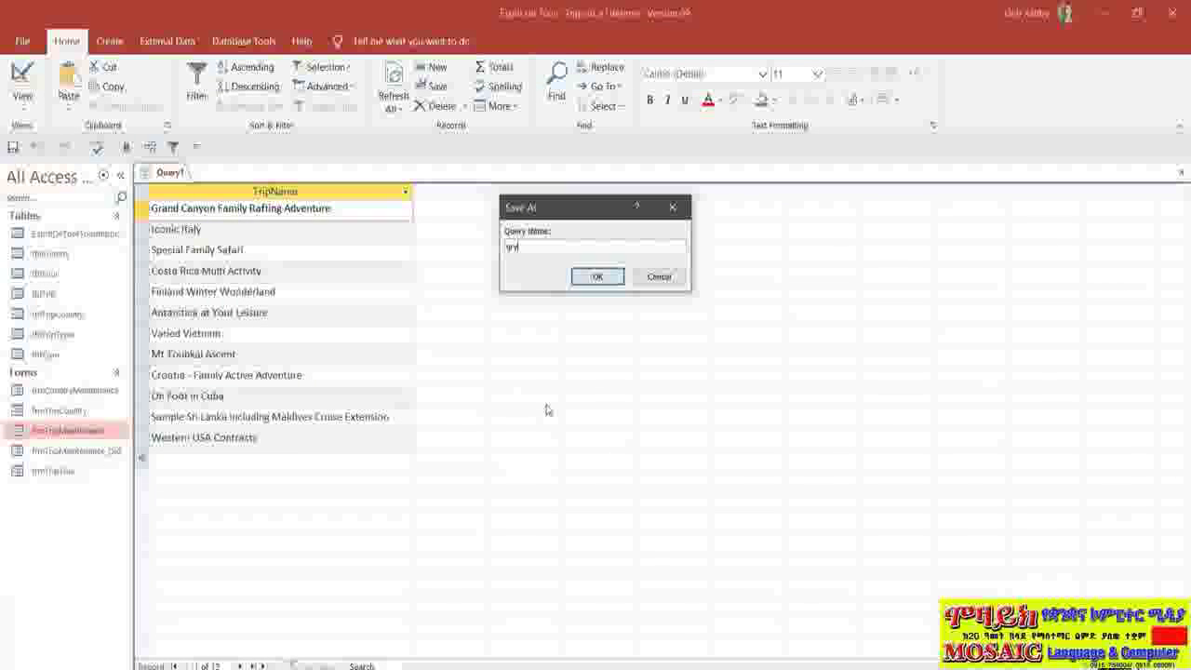
pyautogui.write('Test')
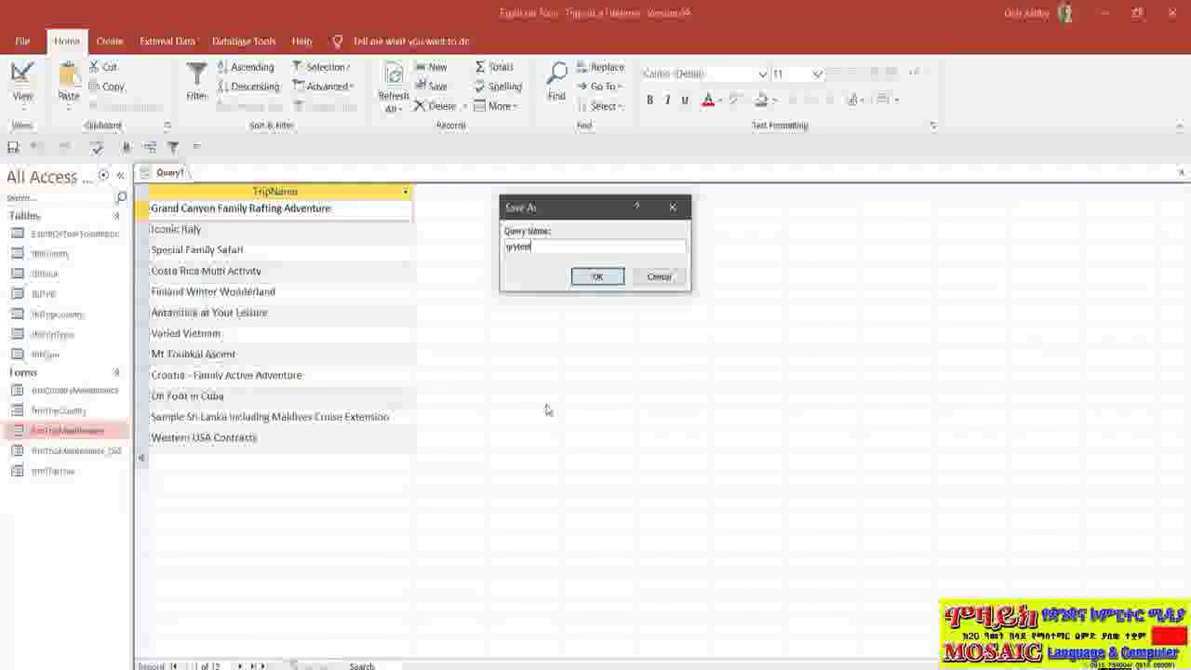
pyautogui.click(599, 277)
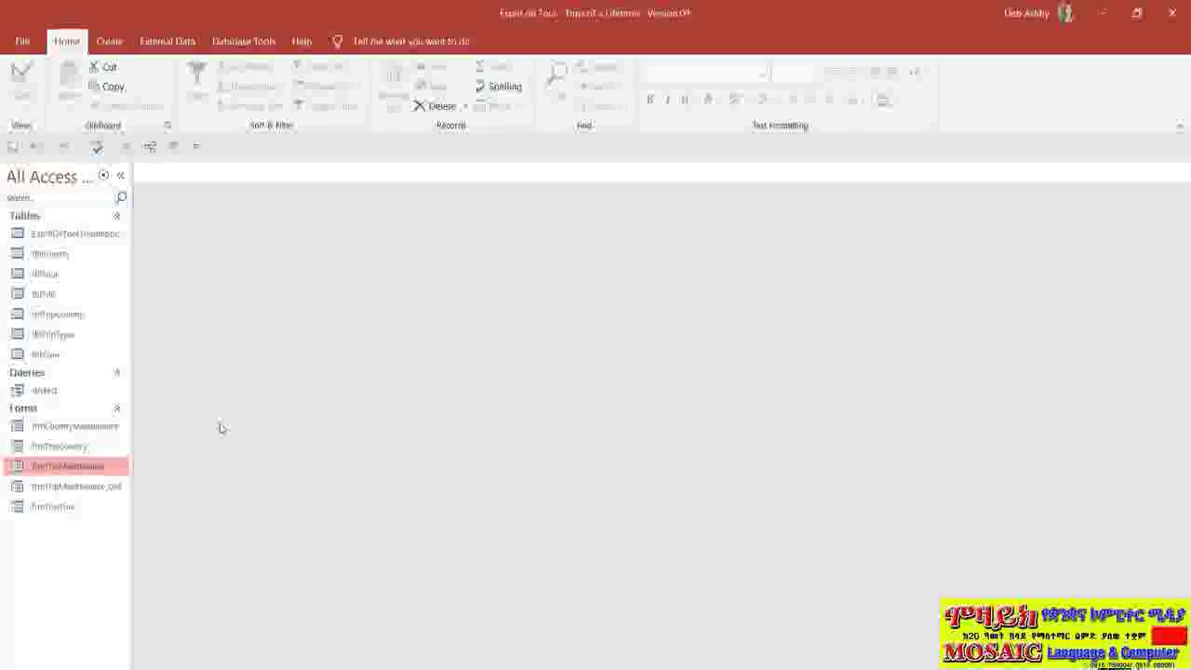
# Open the saved qrytest query for design editing
pyautogui.click(47, 395)
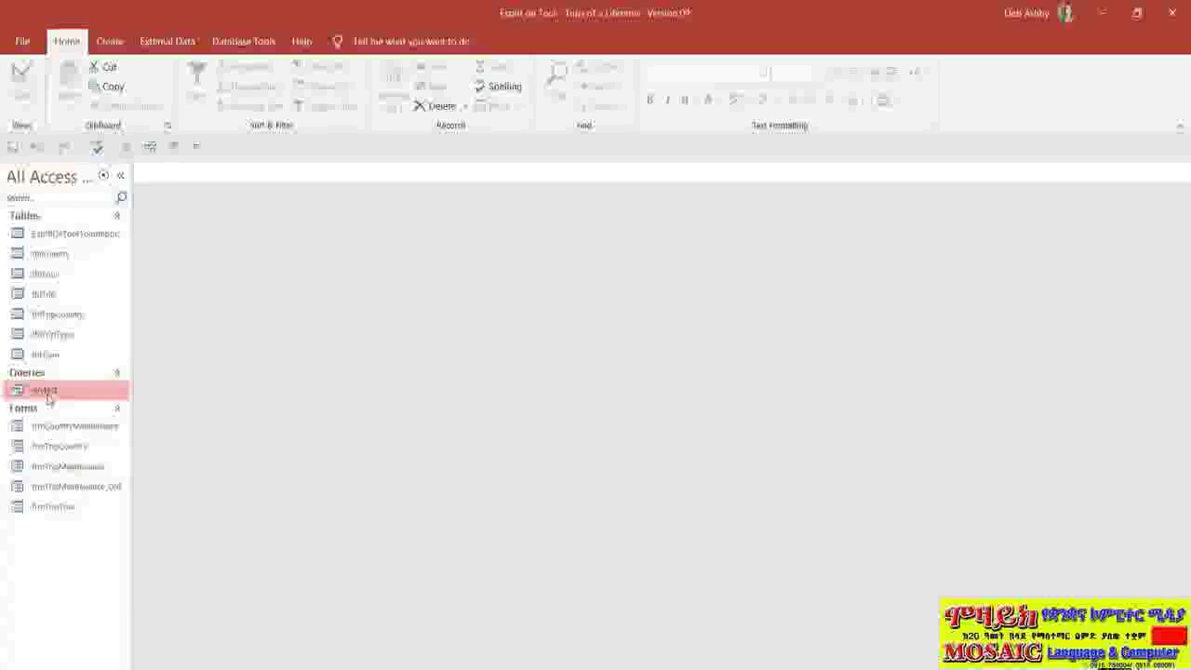
pyautogui.rightClick(67, 398)
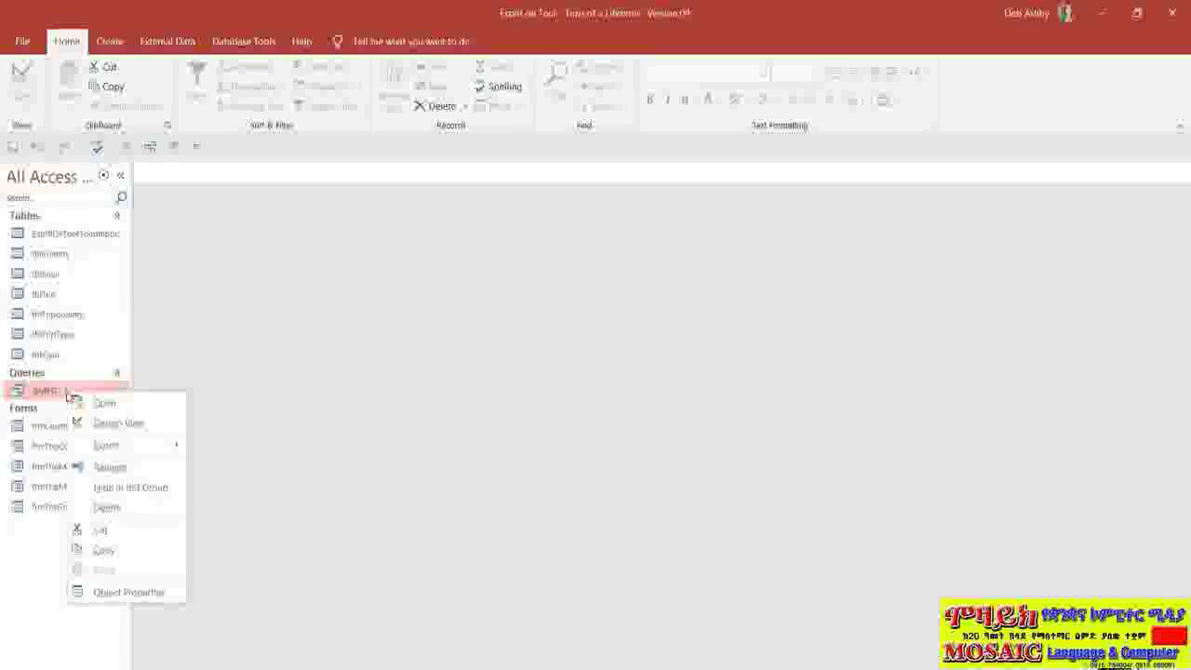
pyautogui.click(125, 423)
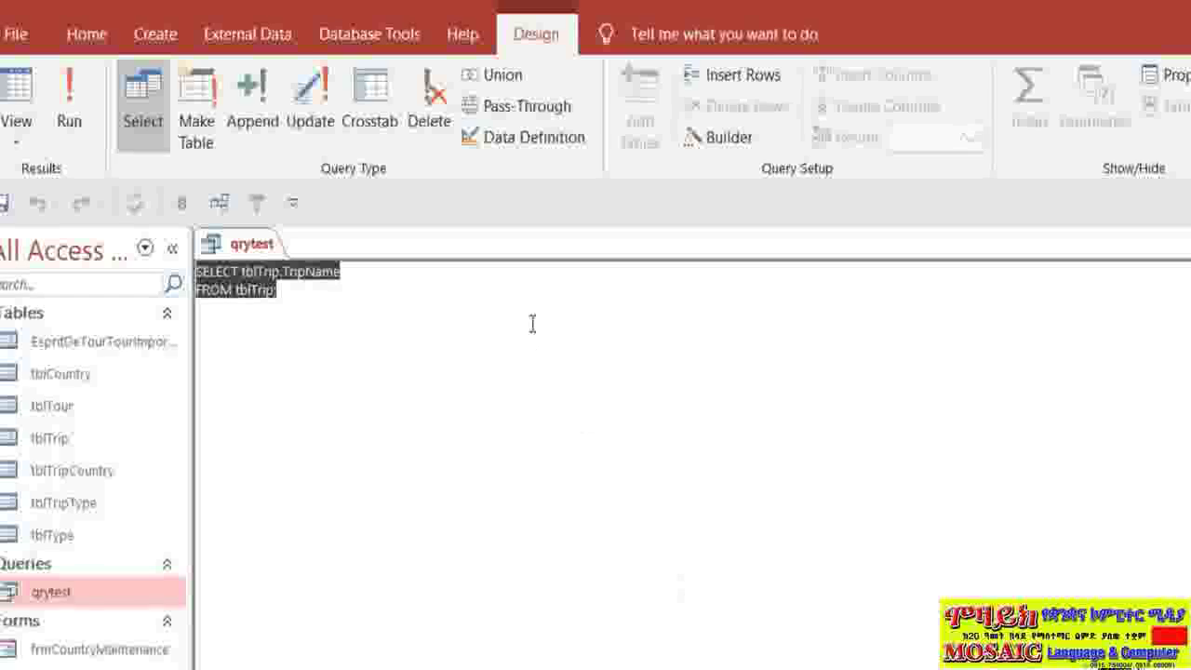
# Add the field tblTrip.DurationDays after tblTrip.TripName in the SELECT clause of qrytest, separated by a comma
pyautogui.click(361, 270)
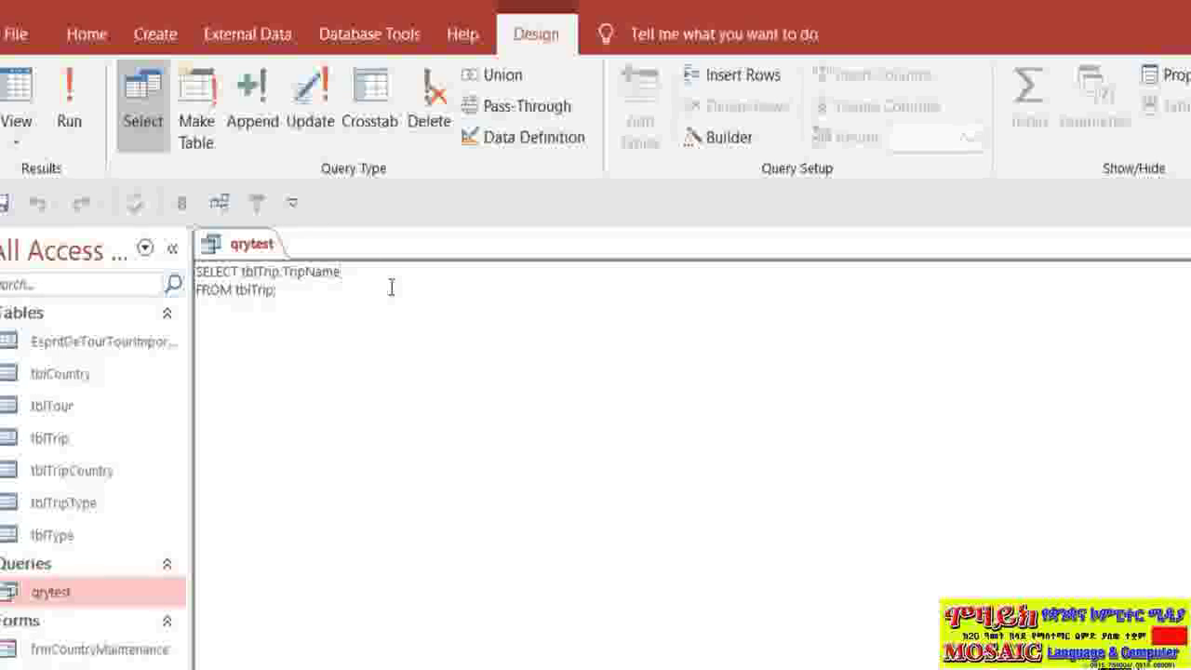
pyautogui.write(',')
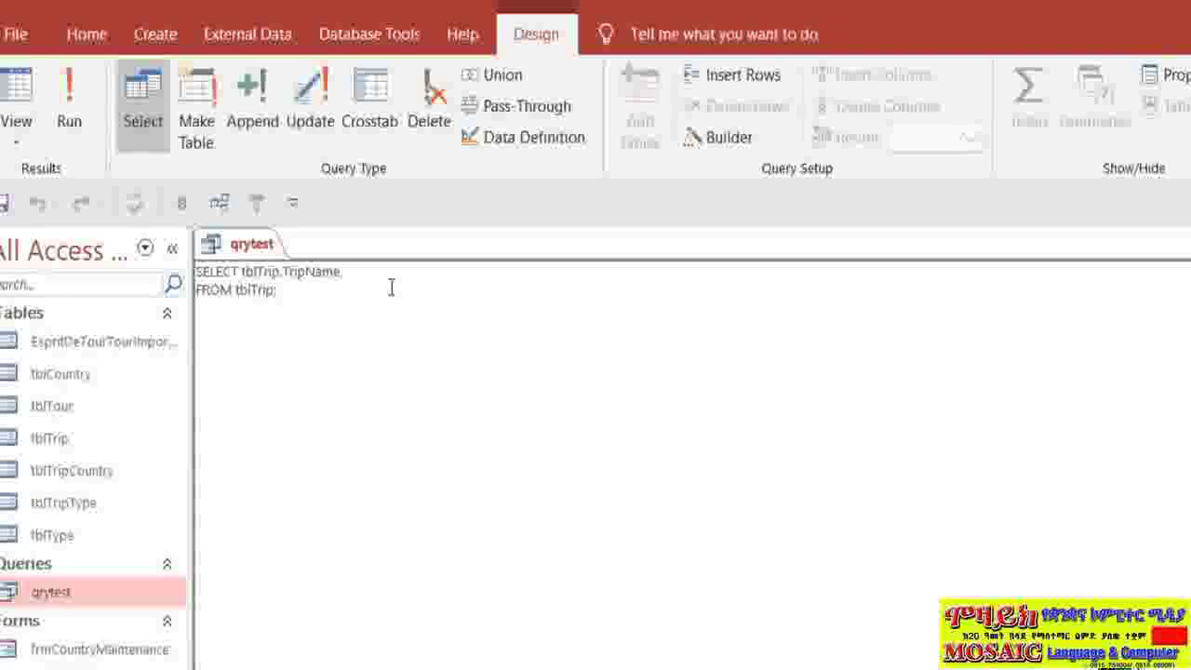
pyautogui.write('tbl')
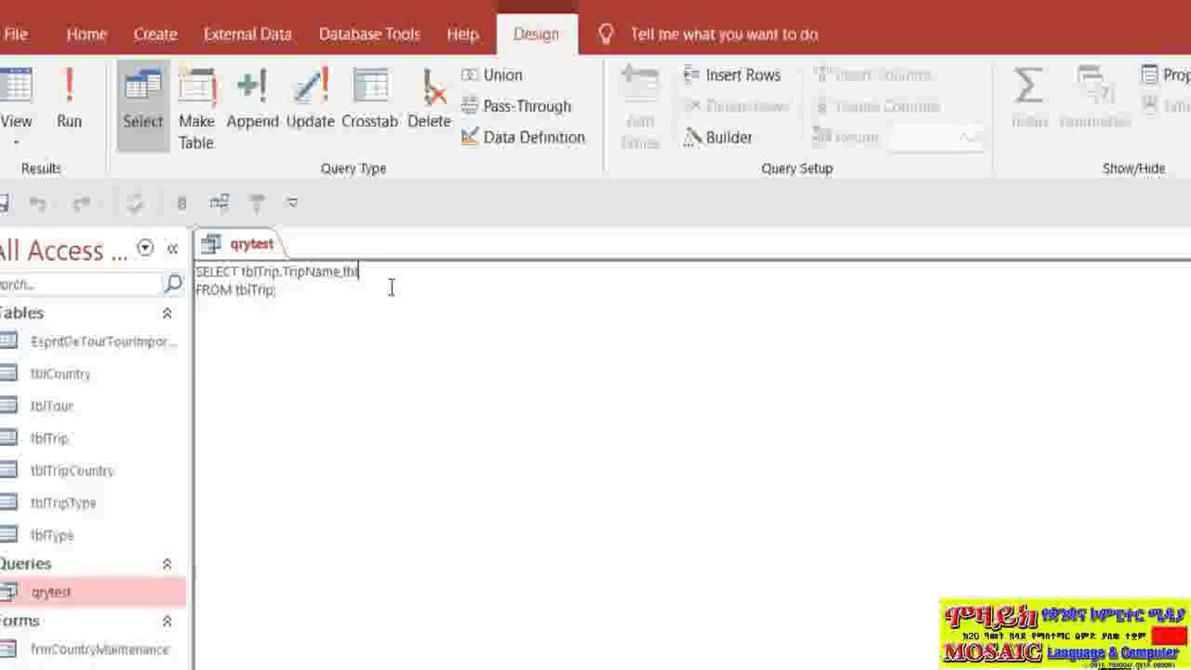
pyautogui.write('T')
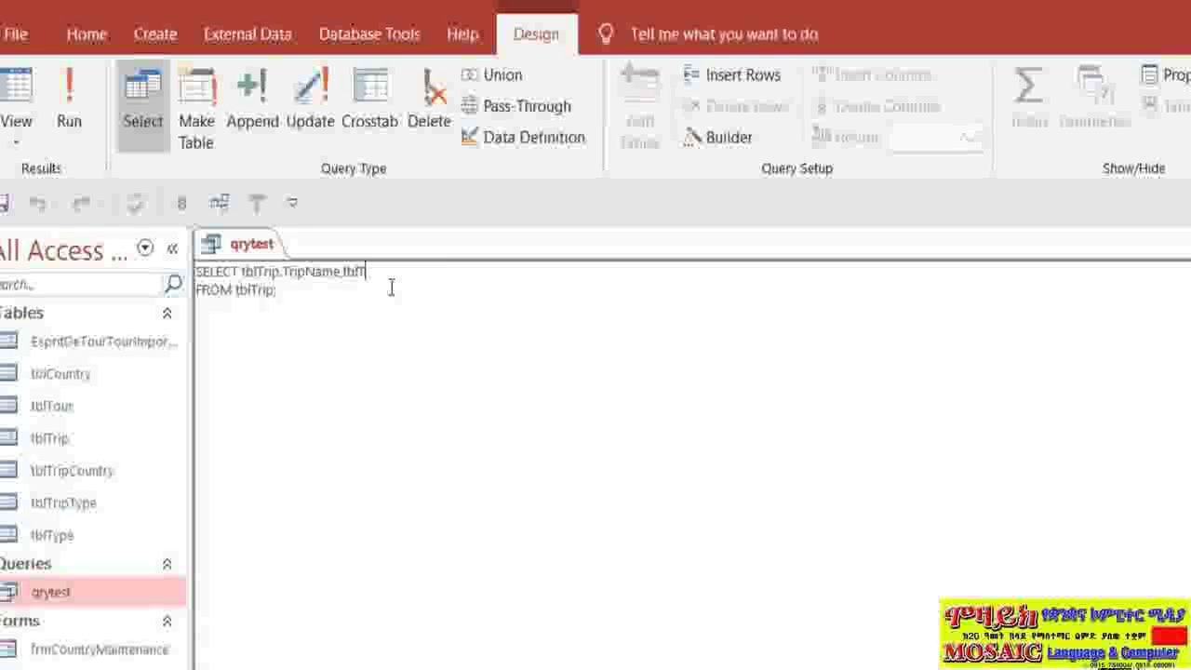
pyautogui.write('rip.Du')
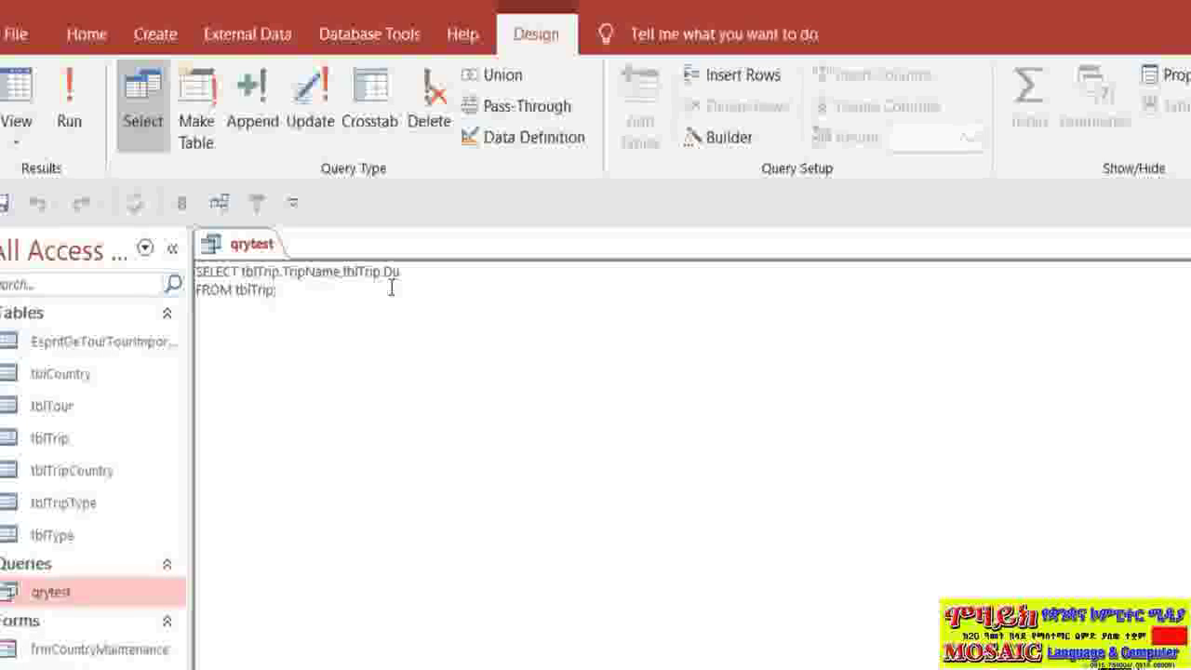
pyautogui.write('raation')
pyautogui.press('BackSpace')
pyautogui.press('BackSpace')
pyautogui.press('BackSpace')
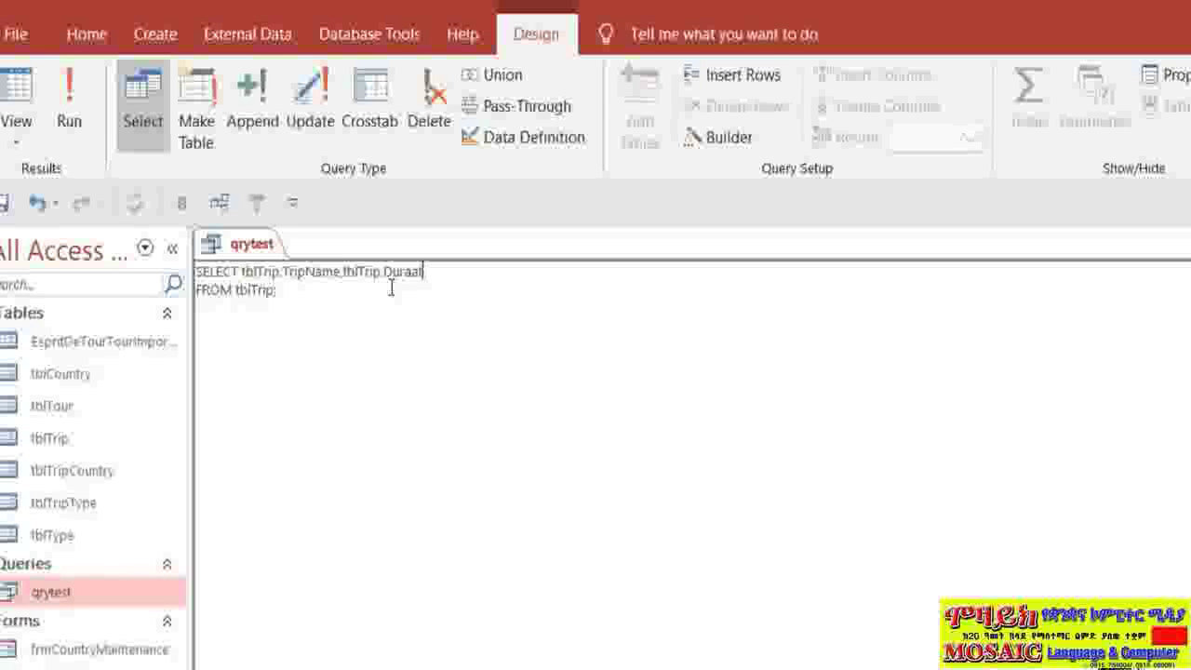
pyautogui.press('BackSpace')
pyautogui.press('BackSpace')
pyautogui.write('tionDays')
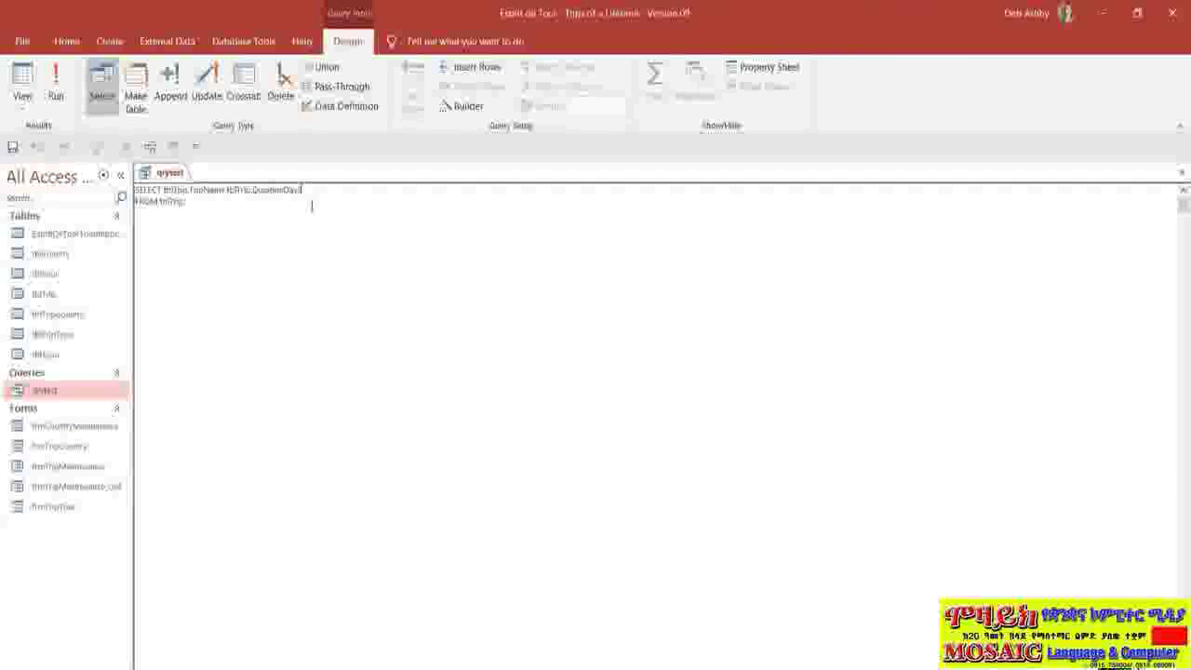
# Run qrytest with the added DurationDays field and switch the query to Design View
pyautogui.click(64, 90)
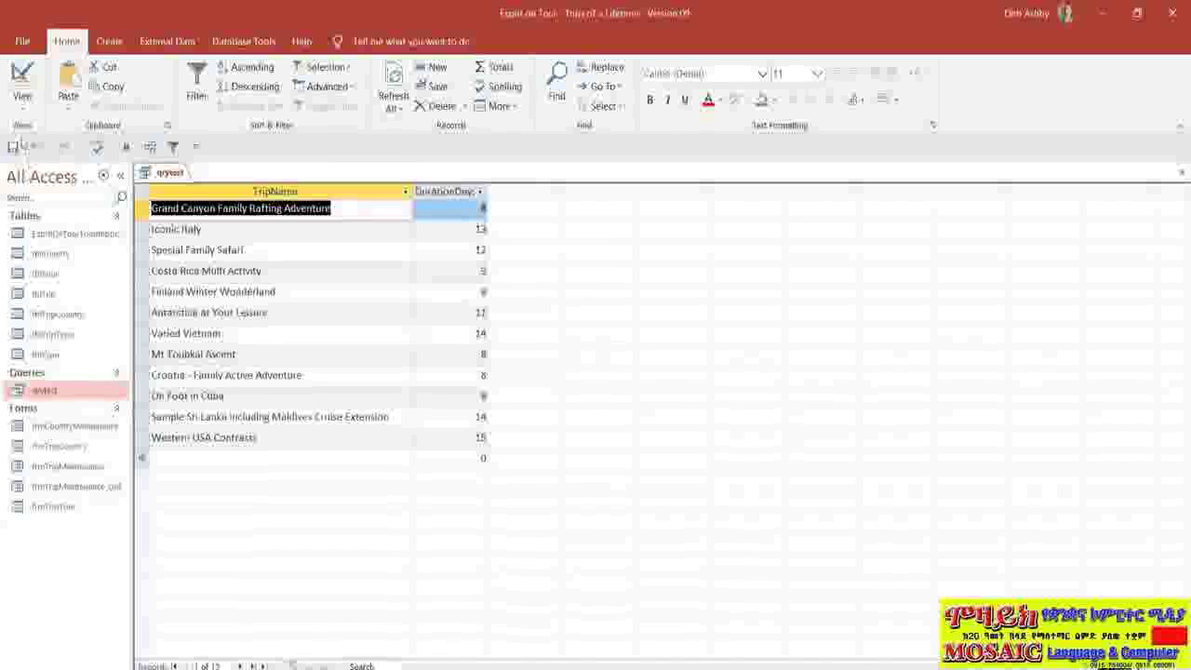
pyautogui.click(24, 108)
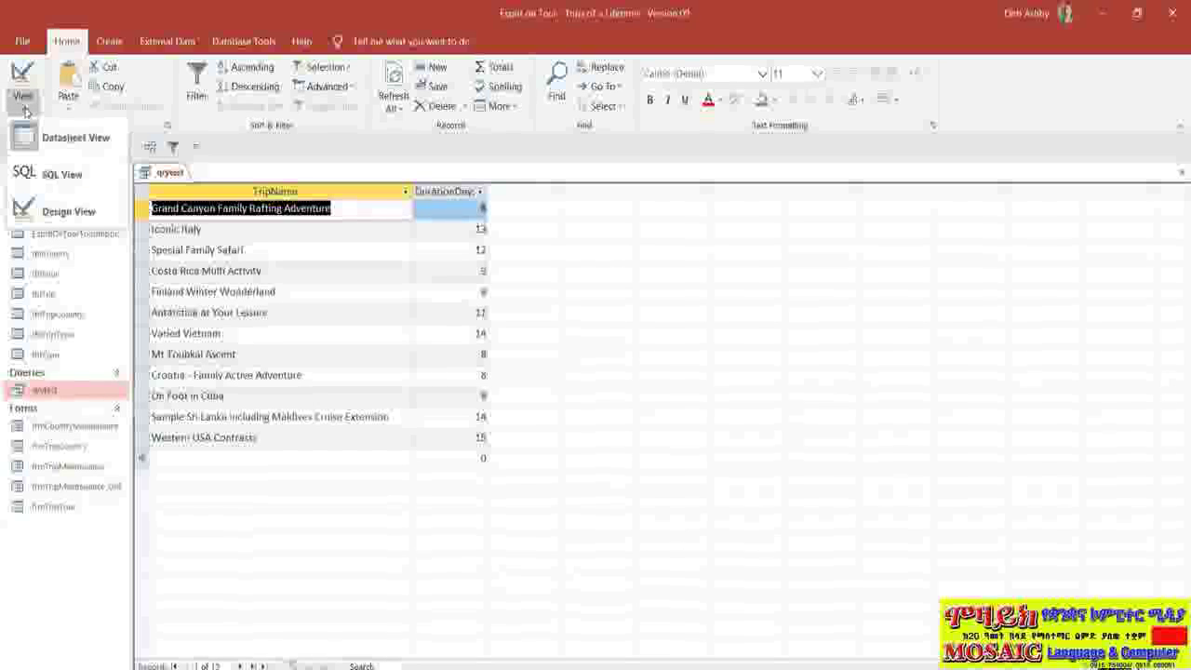
pyautogui.click(79, 220)
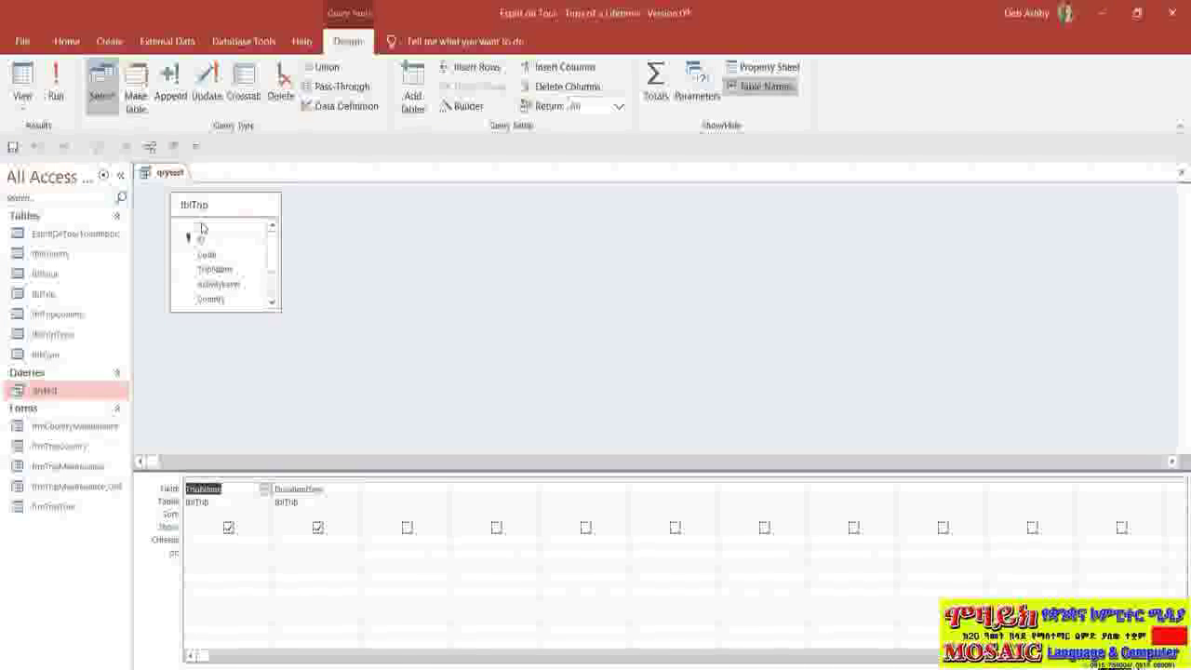
# Add the all-fields entry tblTrip.* as the first column of the design grid, and delete that column
pyautogui.moveTo(202, 228); pyautogui.dragTo(224, 491)
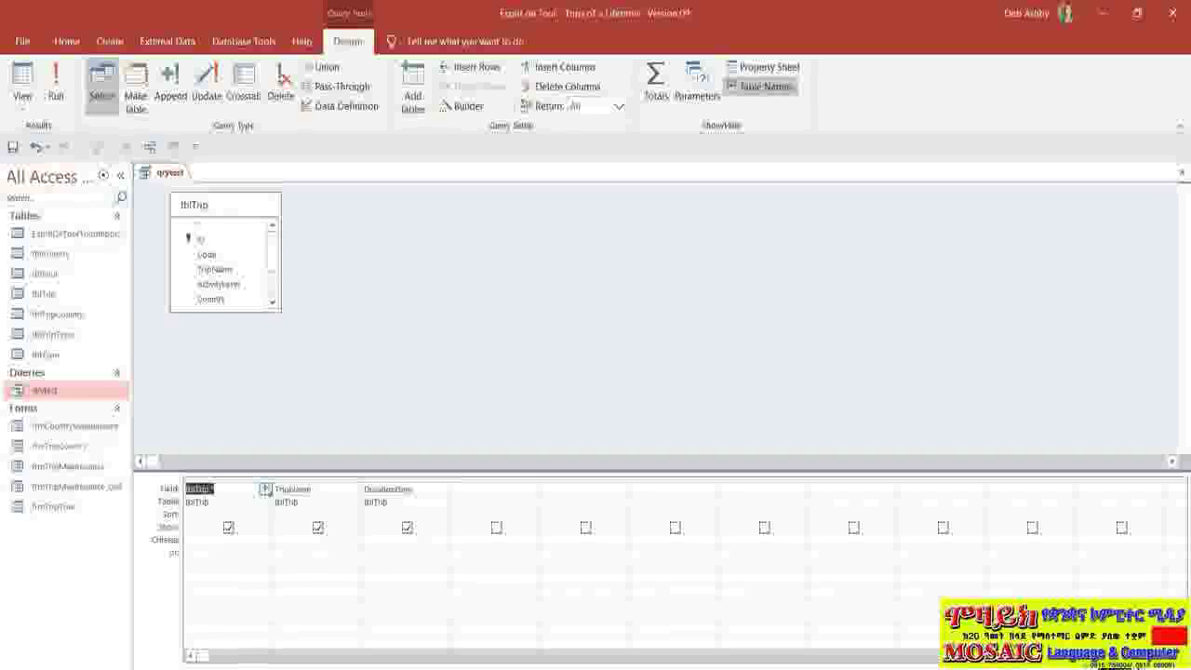
pyautogui.click(265, 489)
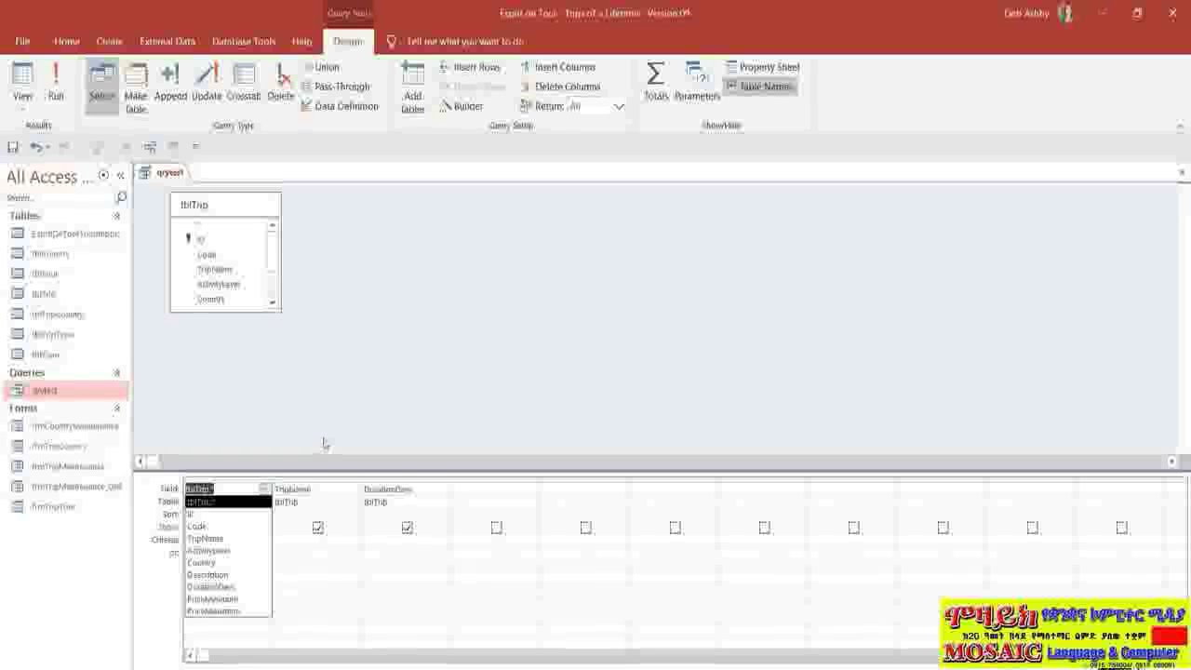
pyautogui.press('Return')
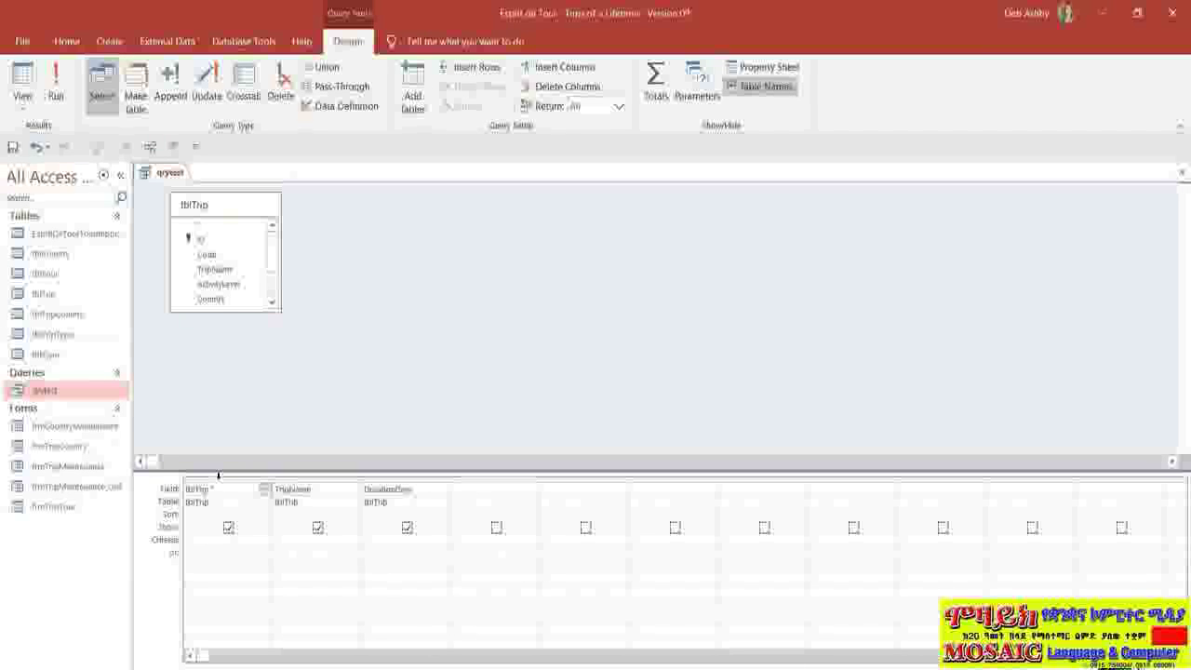
pyautogui.click(216, 480)
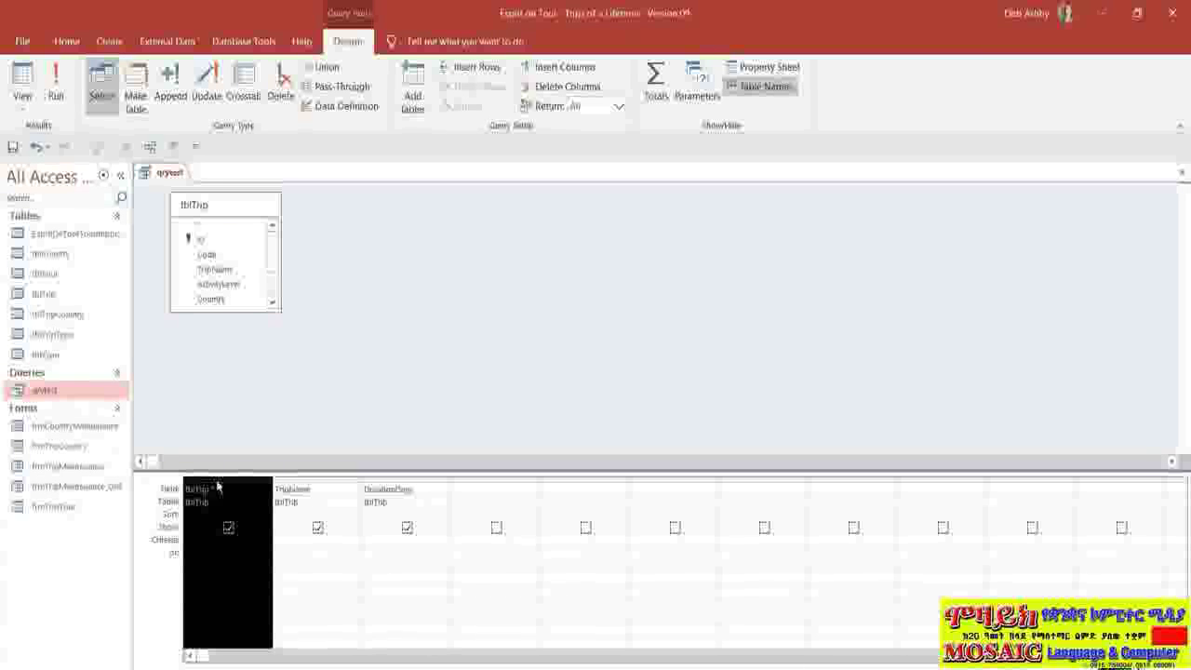
pyautogui.press('Delete')
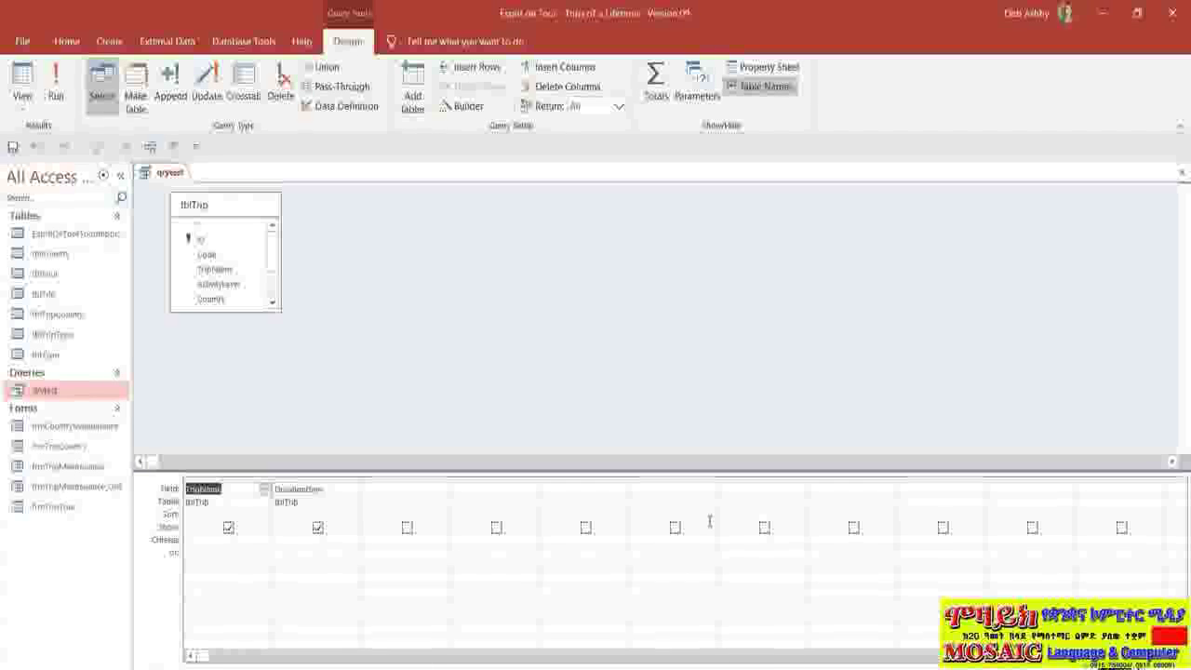
# Sort the DurationDays field in ascending order and run the query
pyautogui.click(352, 514)
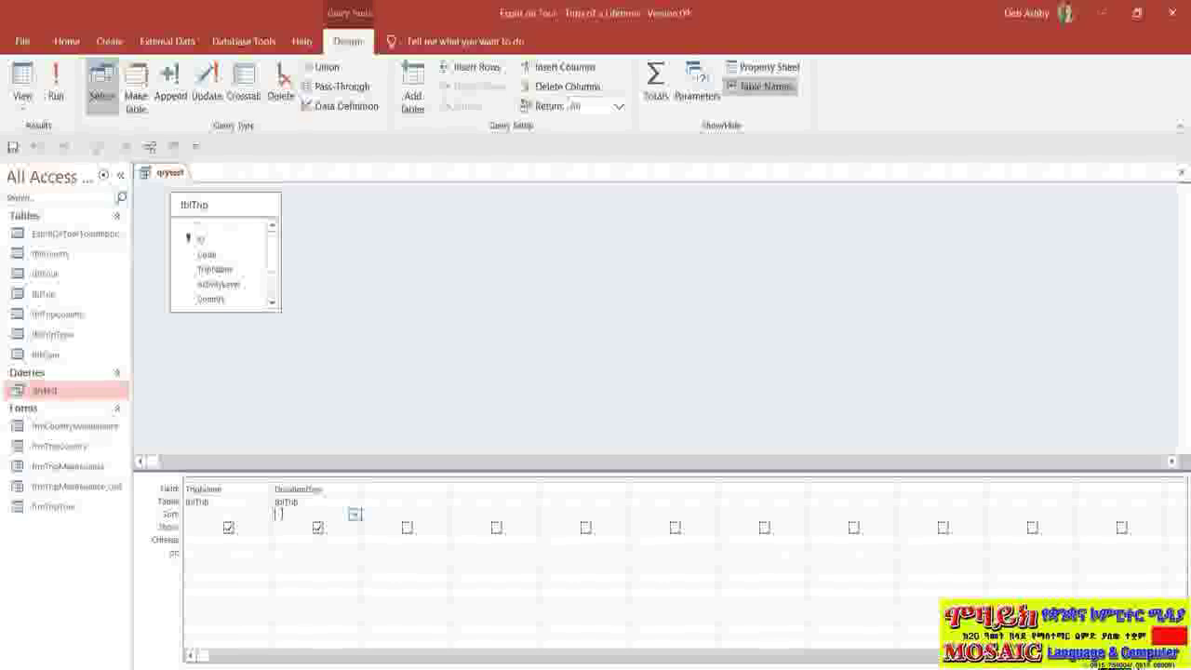
pyautogui.click(354, 515)
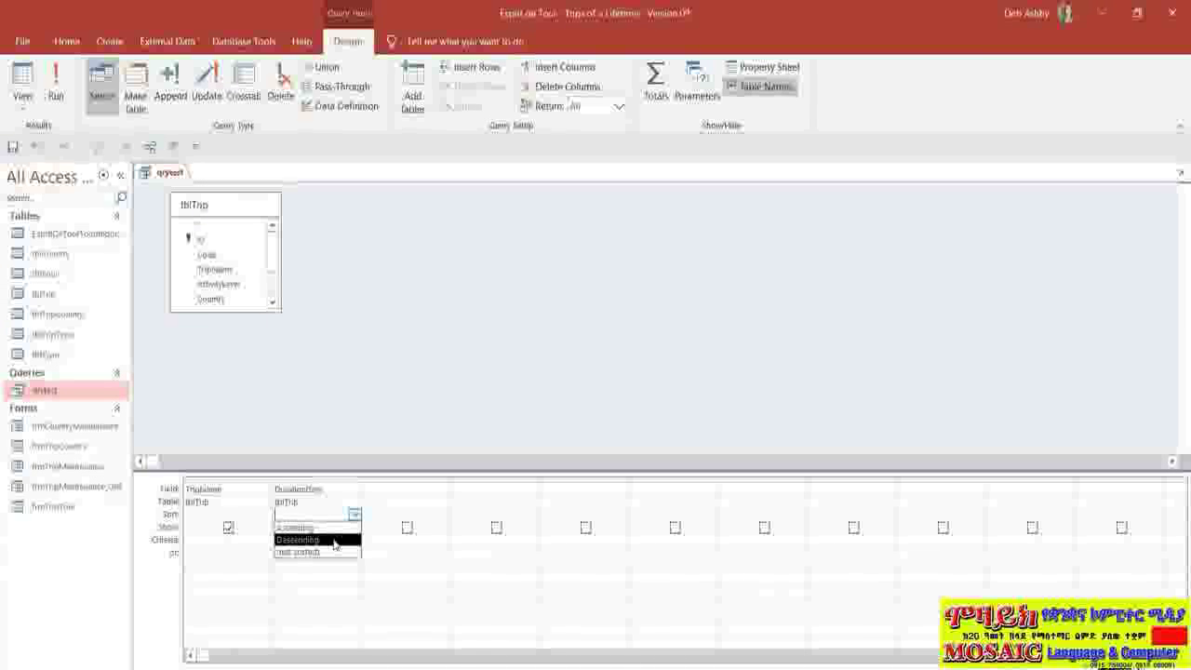
pyautogui.click(335, 541)
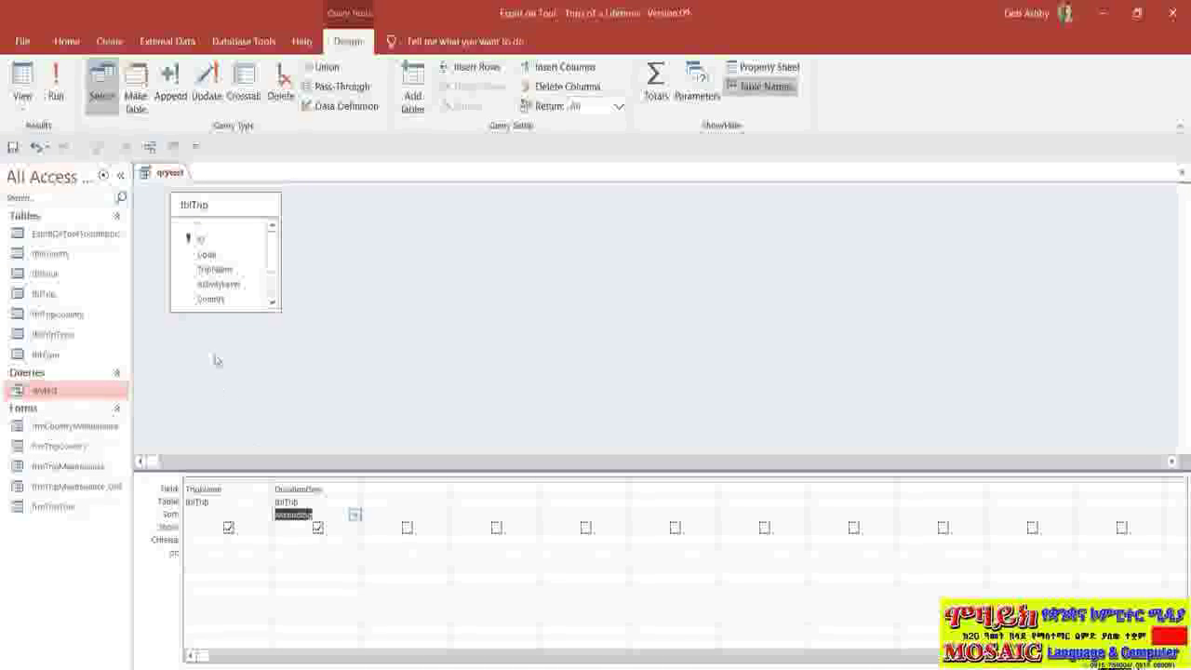
pyautogui.click(52, 89)
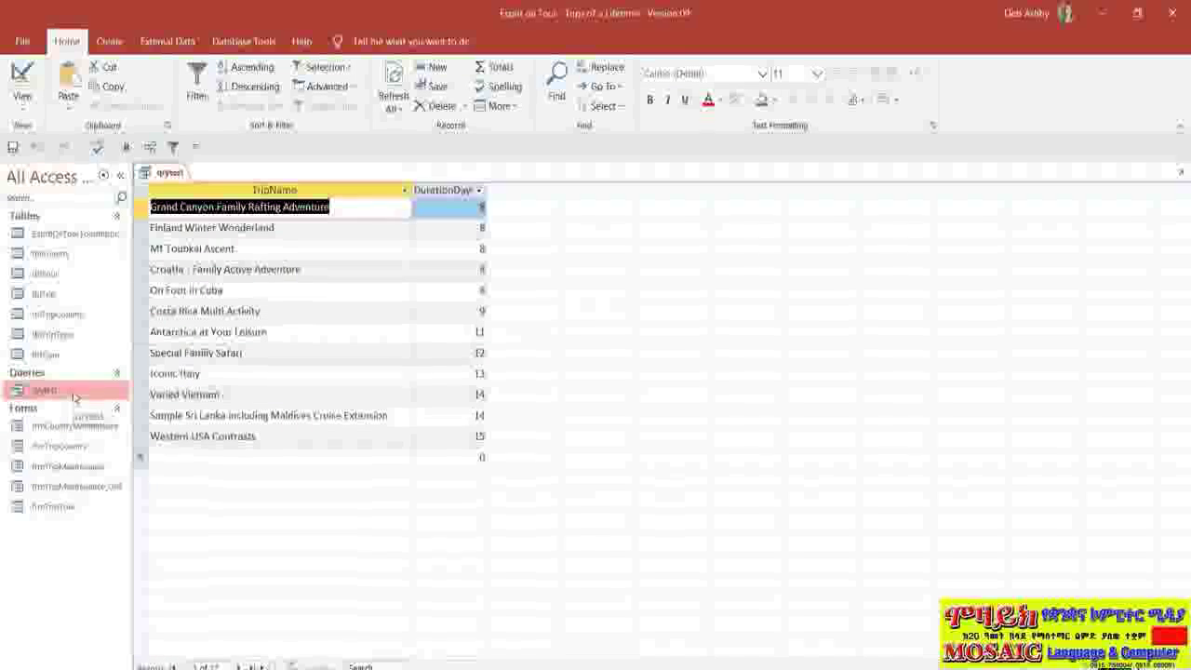
# In the query's SQL, add DESC after tblTrip.DurationDays in the ORDER BY clause, keep the closing semicolon and run the query
pyautogui.click(23, 102)
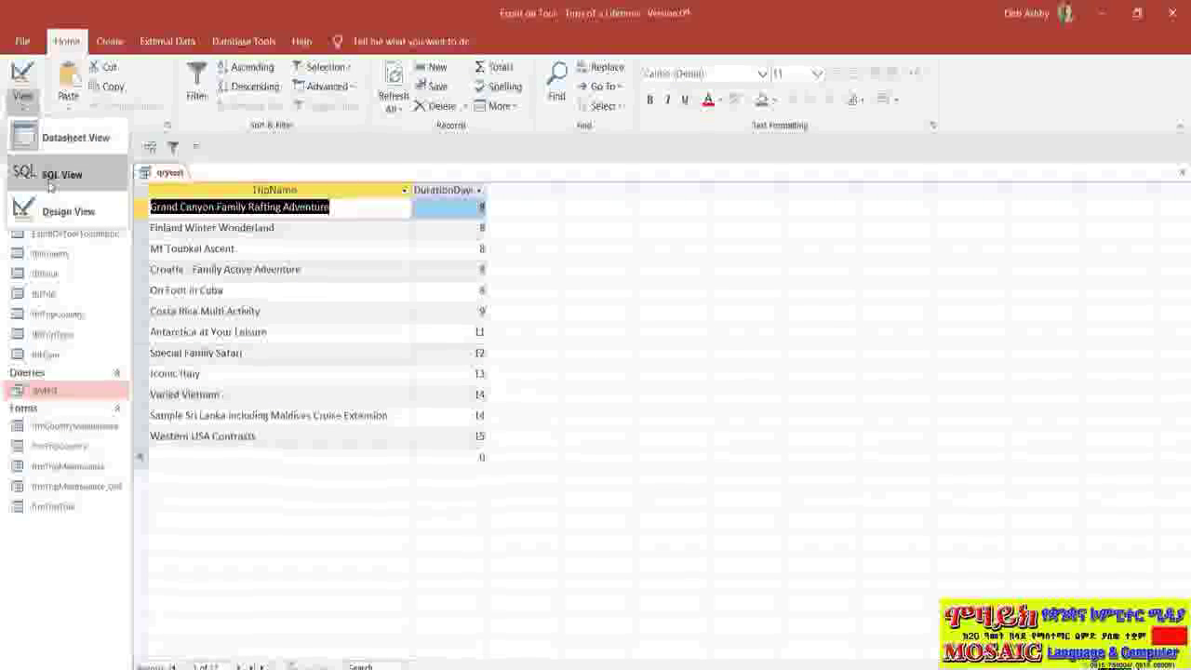
pyautogui.click(56, 175)
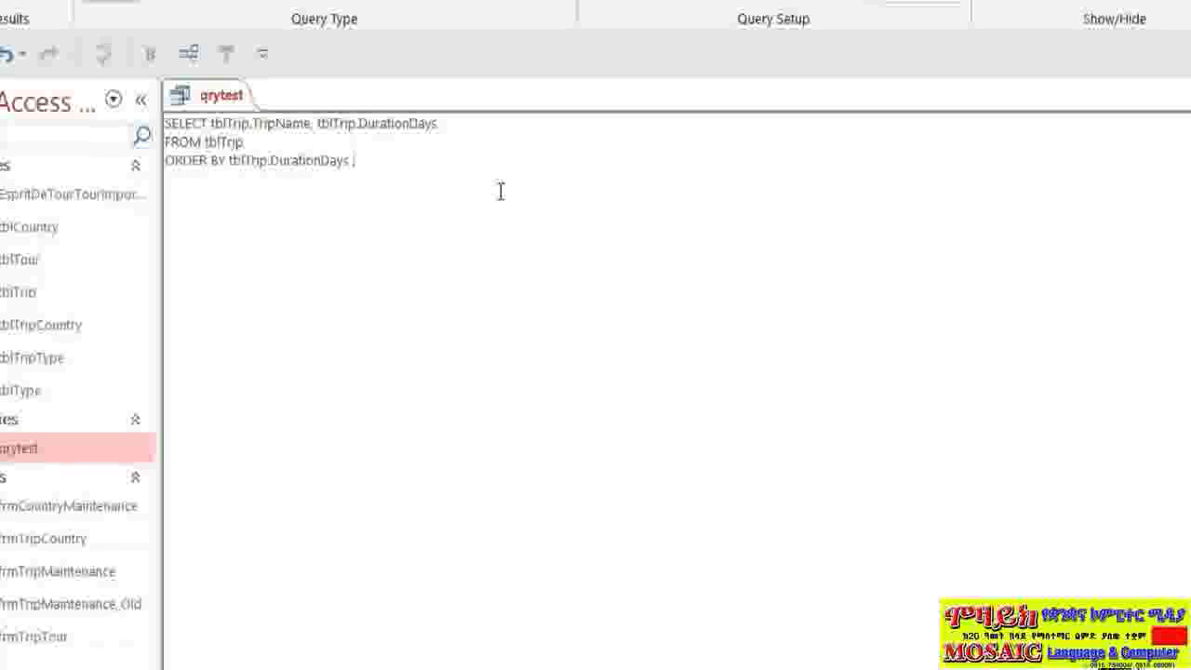
pyautogui.write('DES')
pyautogui.write(';')
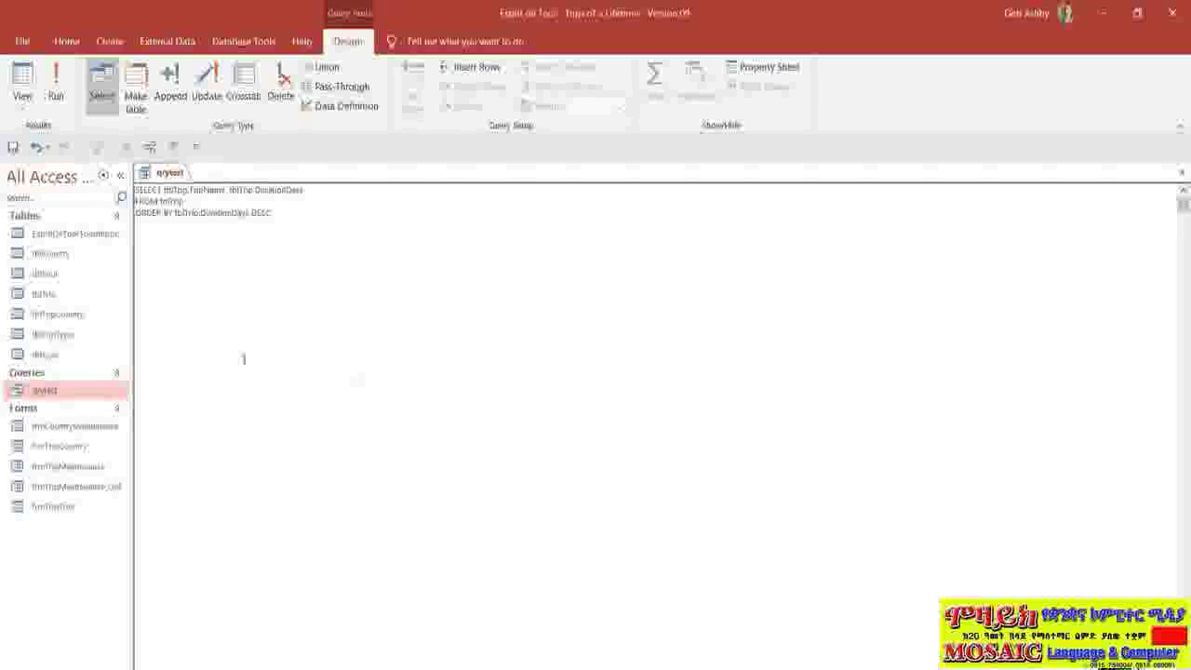
pyautogui.click(54, 88)
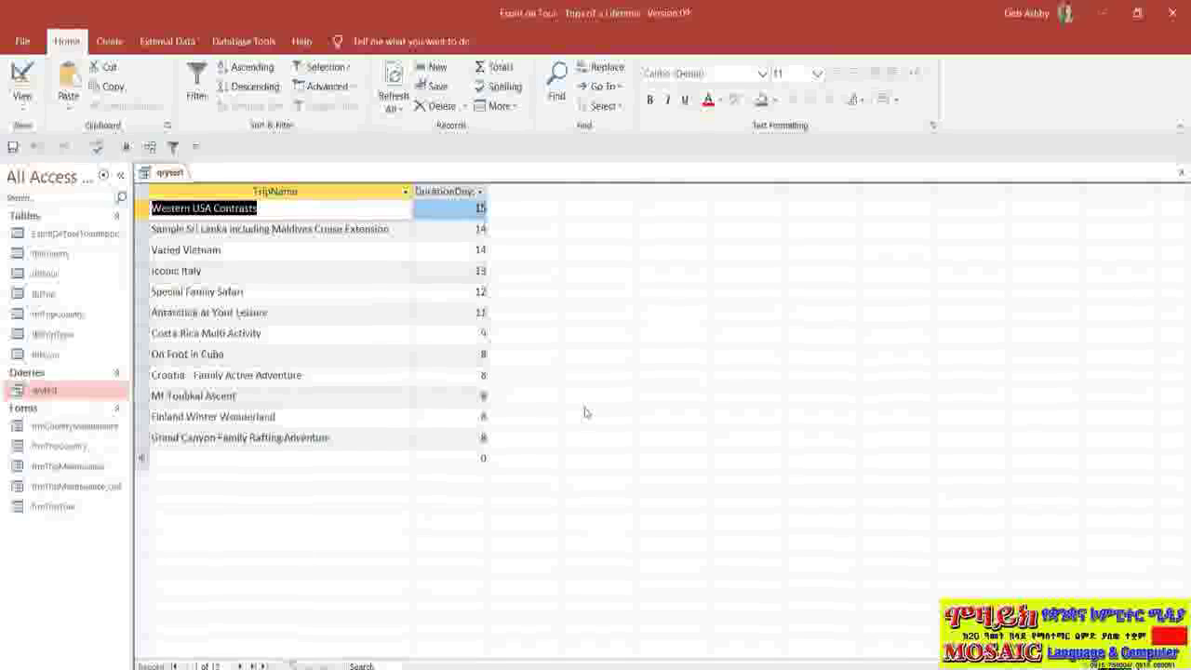
# In Design View, add the ActivityLevel field after DurationDays with the criterion ="Moderate" and run the query
pyautogui.click(24, 104)
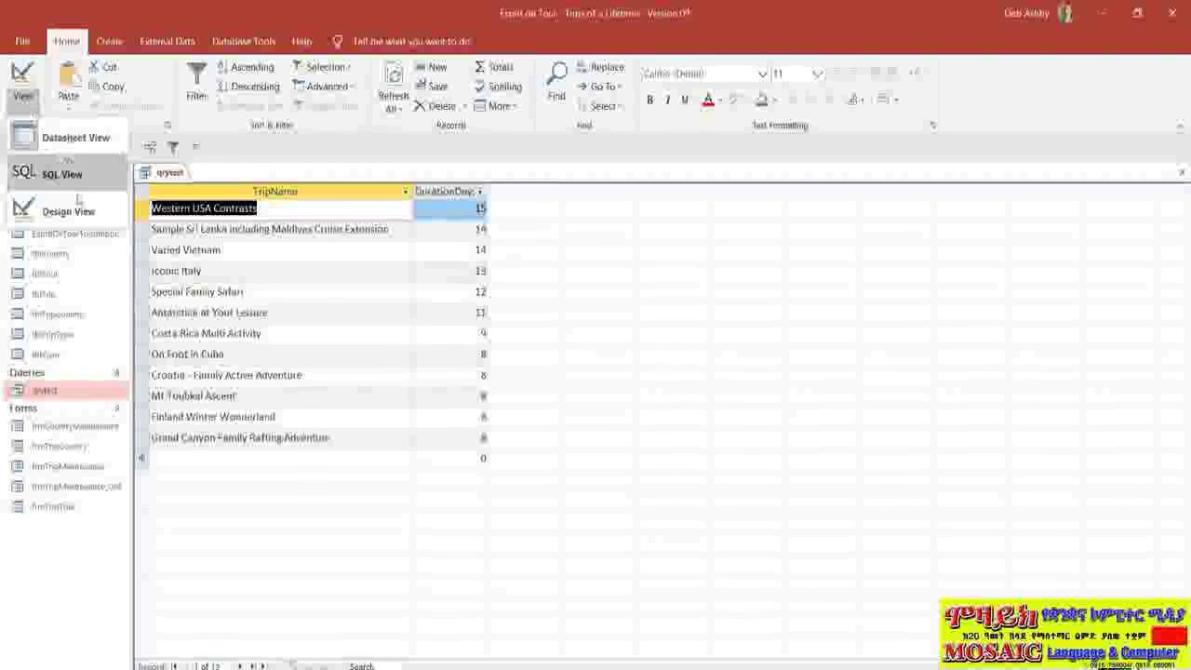
pyautogui.click(28, 209)
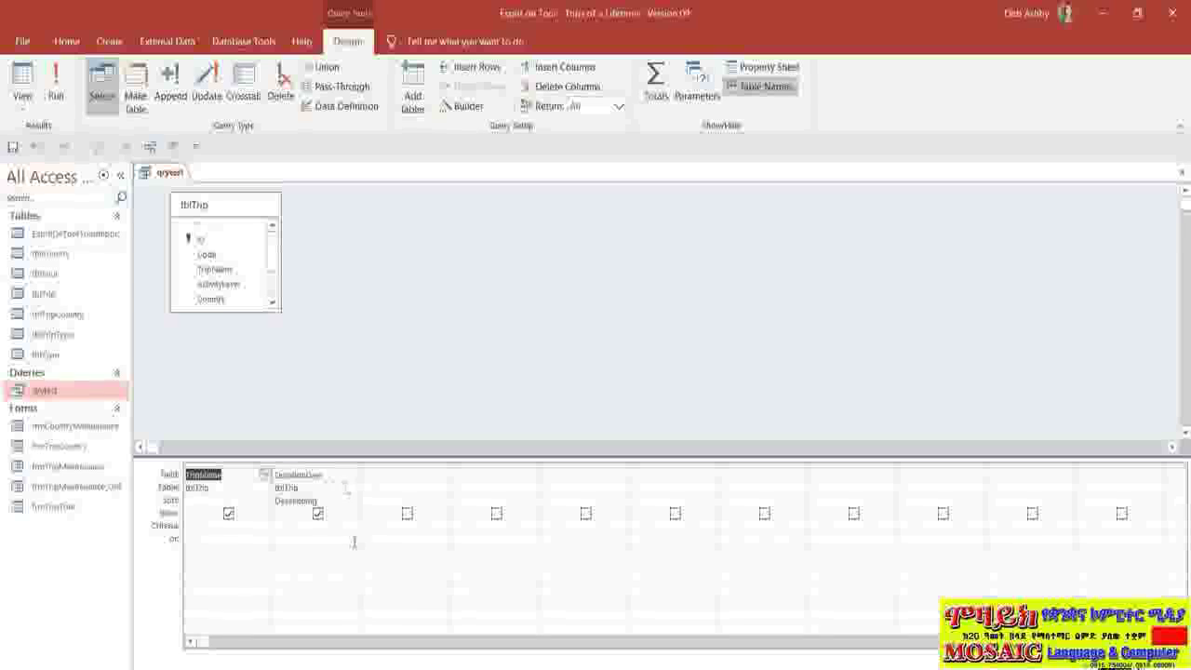
pyautogui.moveTo(208, 289); pyautogui.dragTo(391, 486)
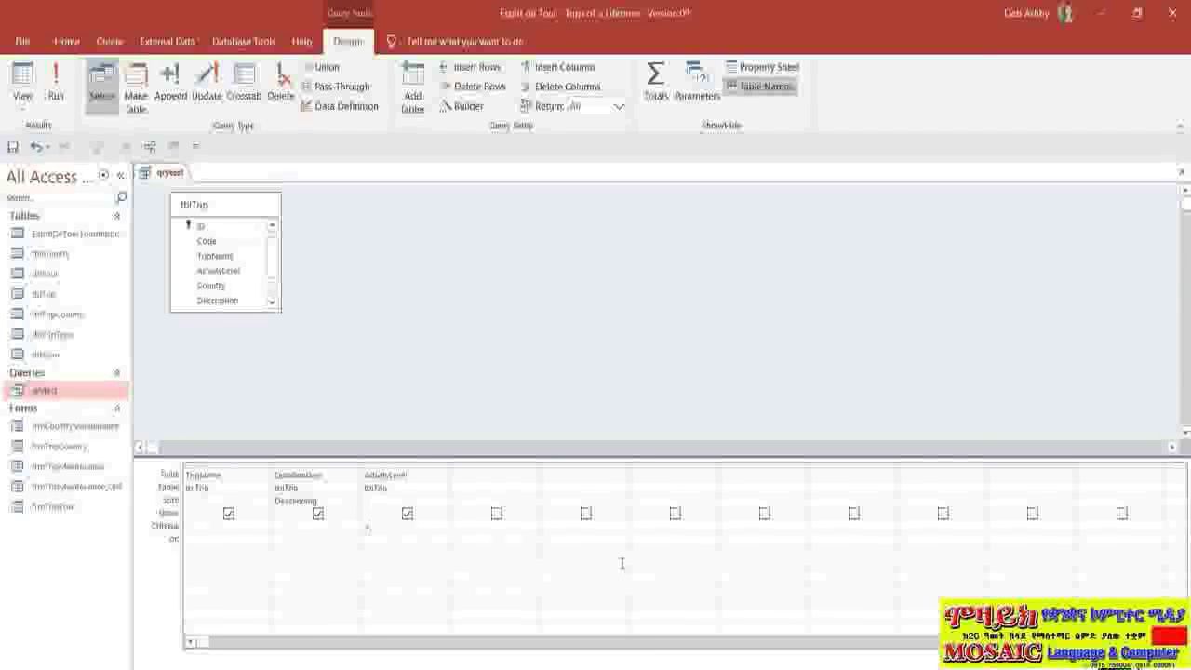
pyautogui.write('=4')
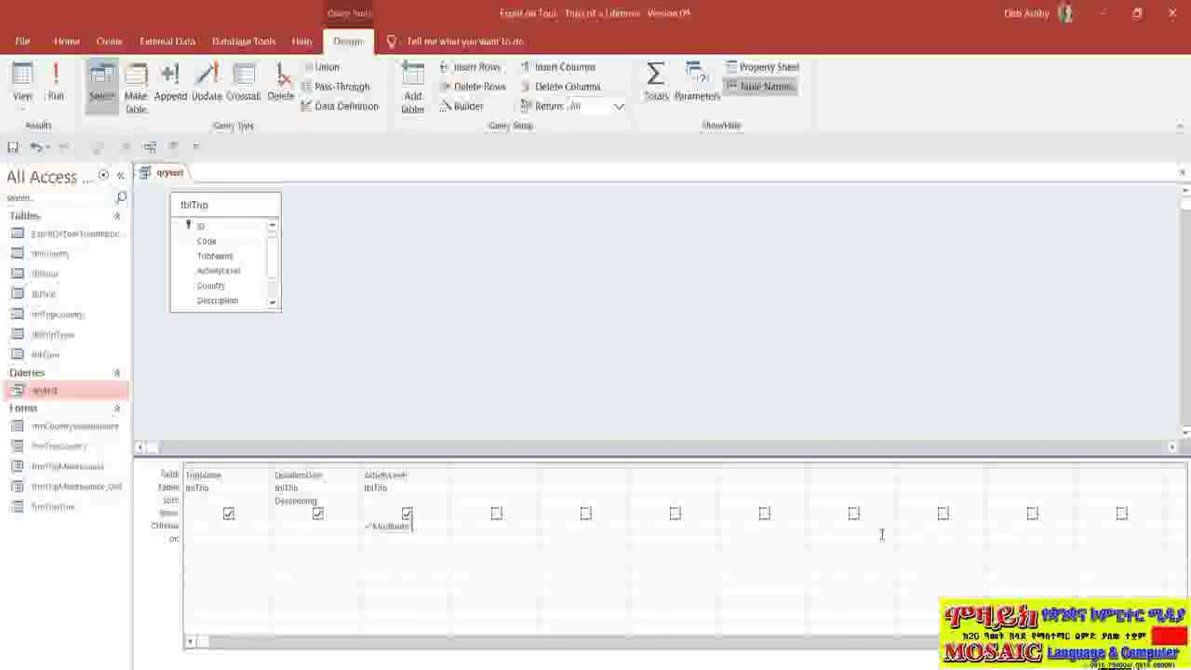
pyautogui.click(56, 83)
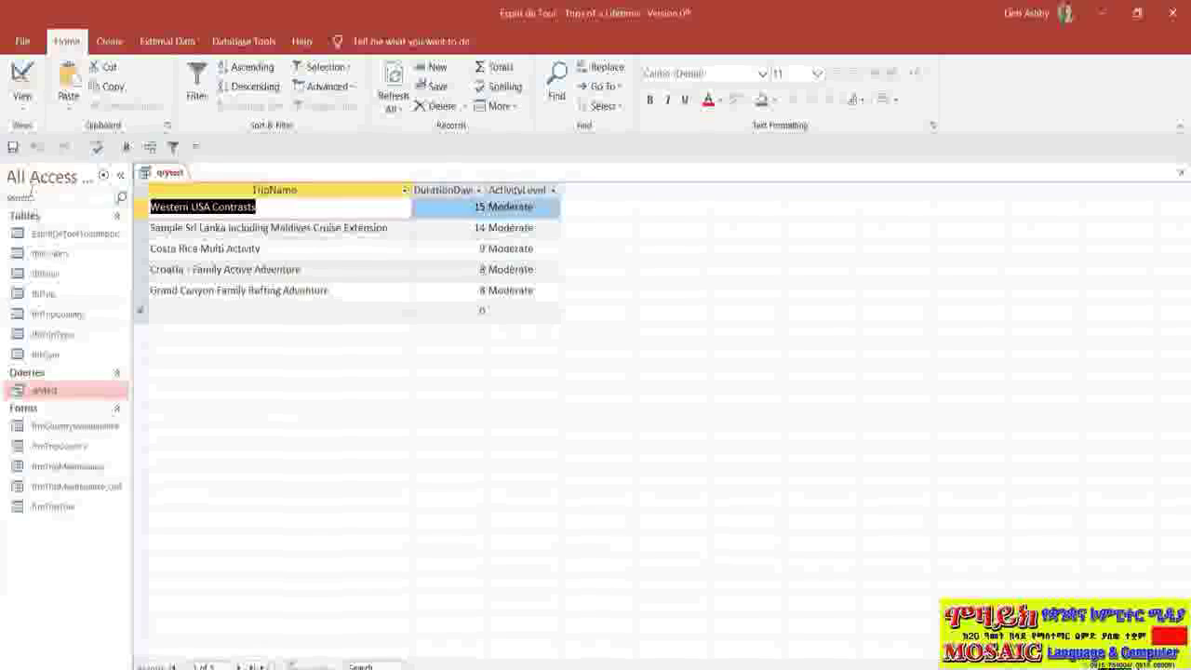
# Hide the ActivityLevel column from the output in Design View while keeping its criterion, and run the query
pyautogui.click(21, 103)
pyautogui.click(45, 213)
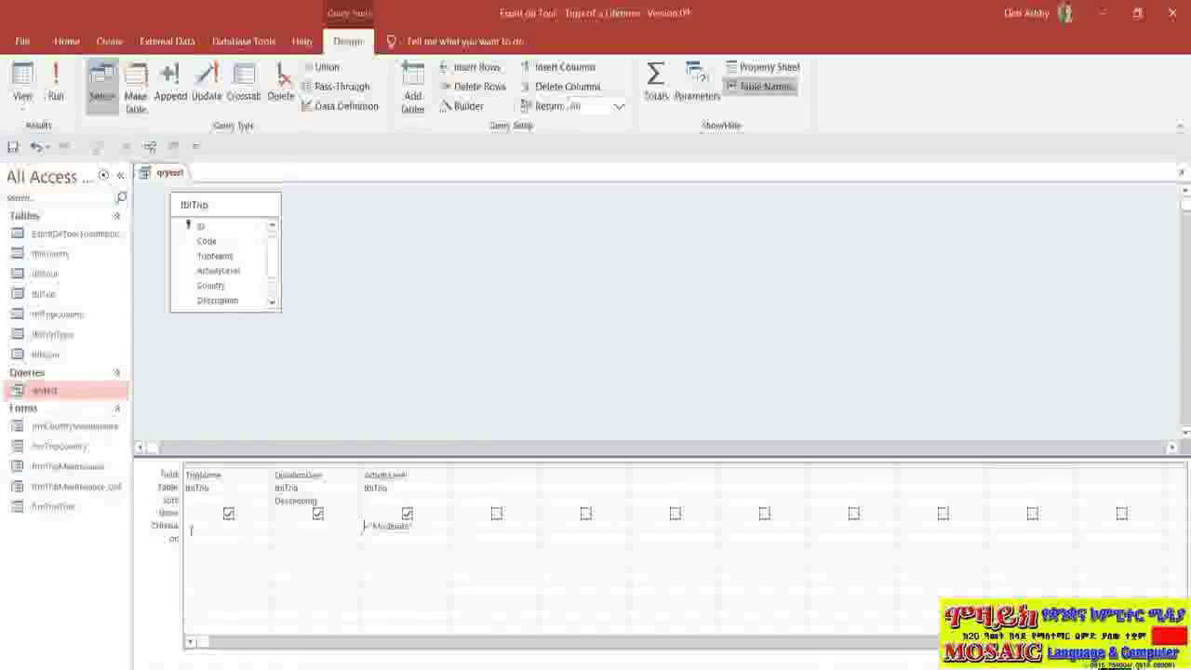
pyautogui.click(407, 514)
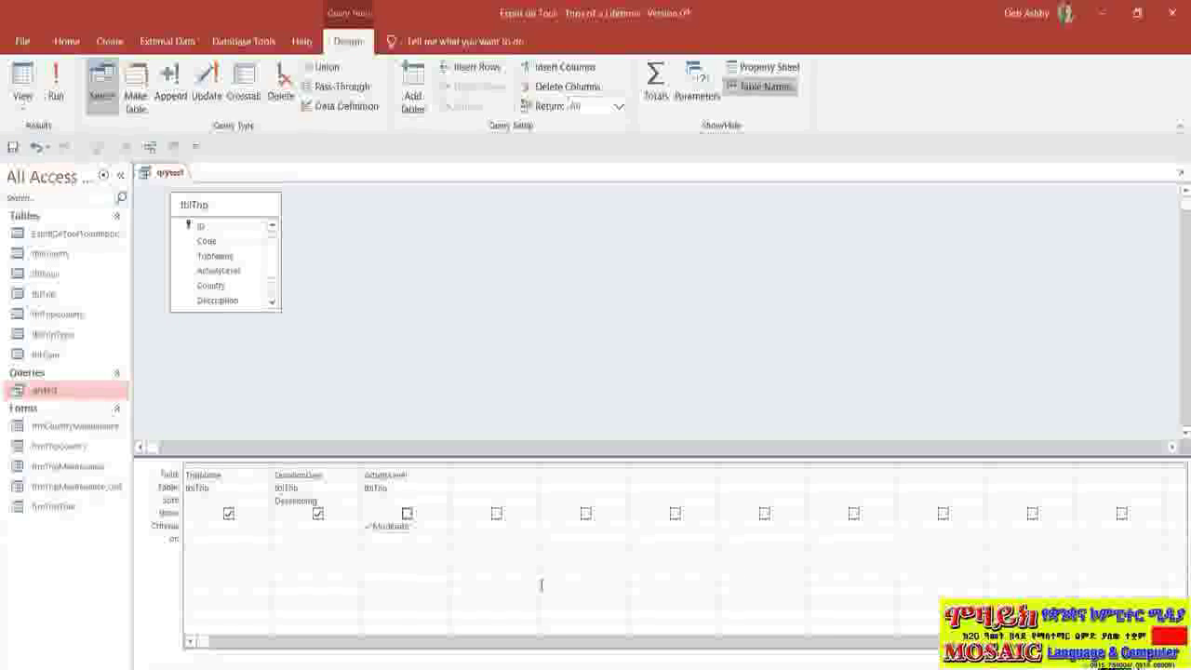
pyautogui.click(55, 91)
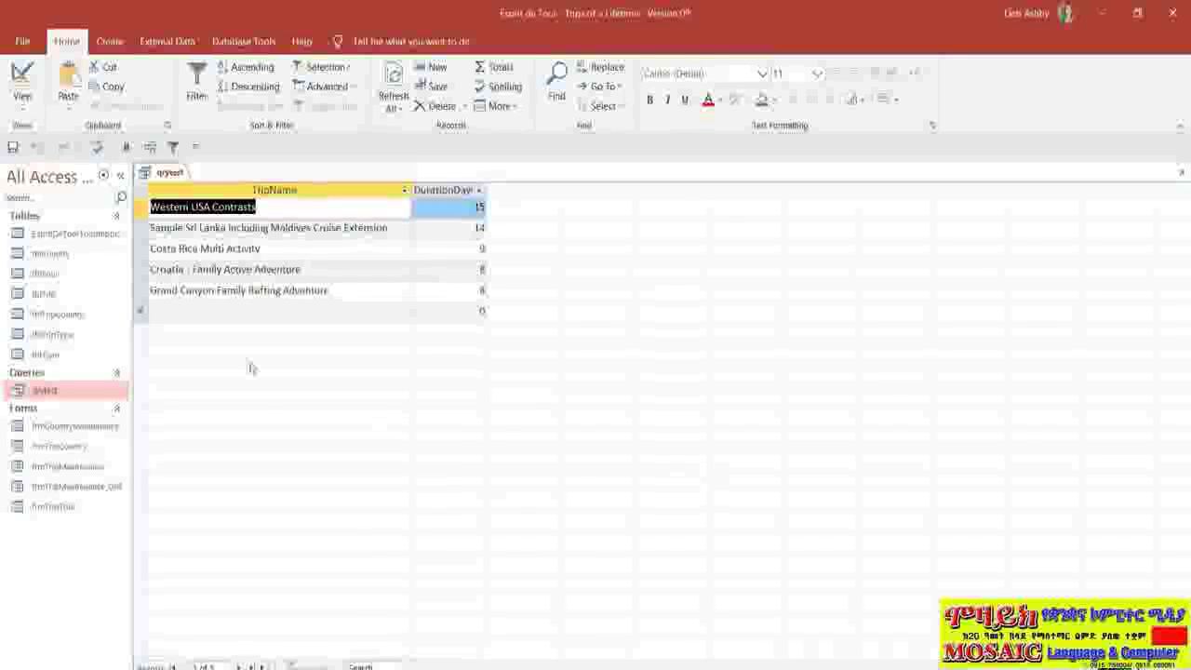
# In the query's SQL, extend the WHERE clause with AND (tblTrip.DurationDays>10) after the "Moderate" condition and run the query
pyautogui.click(25, 105)
pyautogui.click(47, 172)
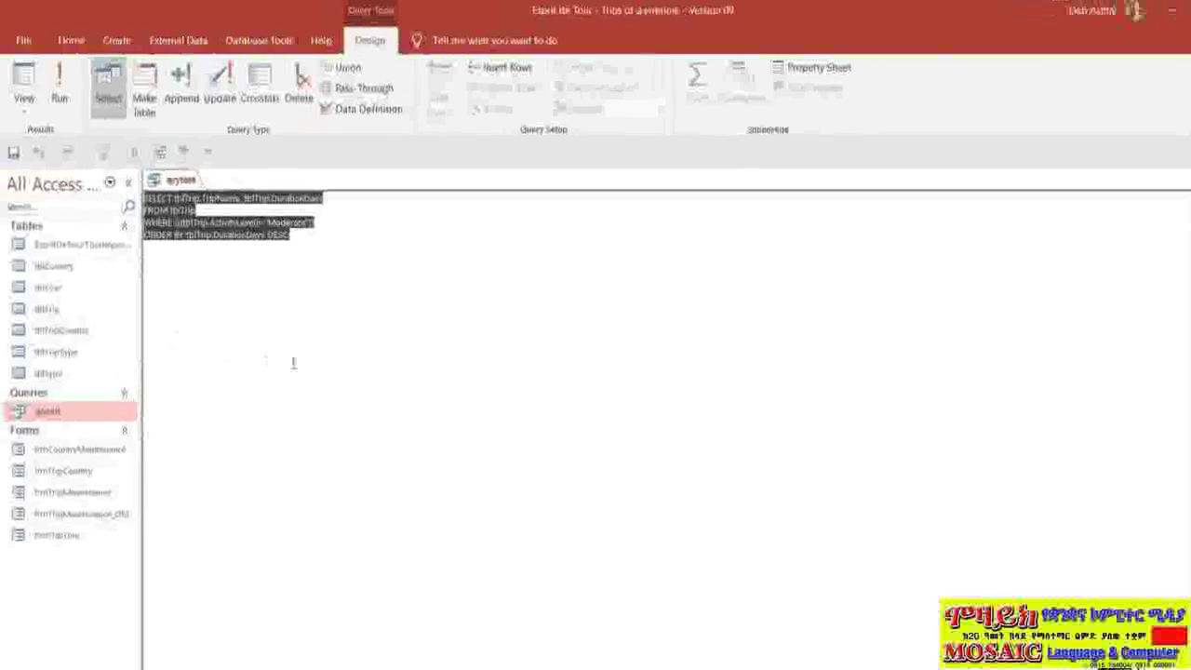
pyautogui.click(310, 223)
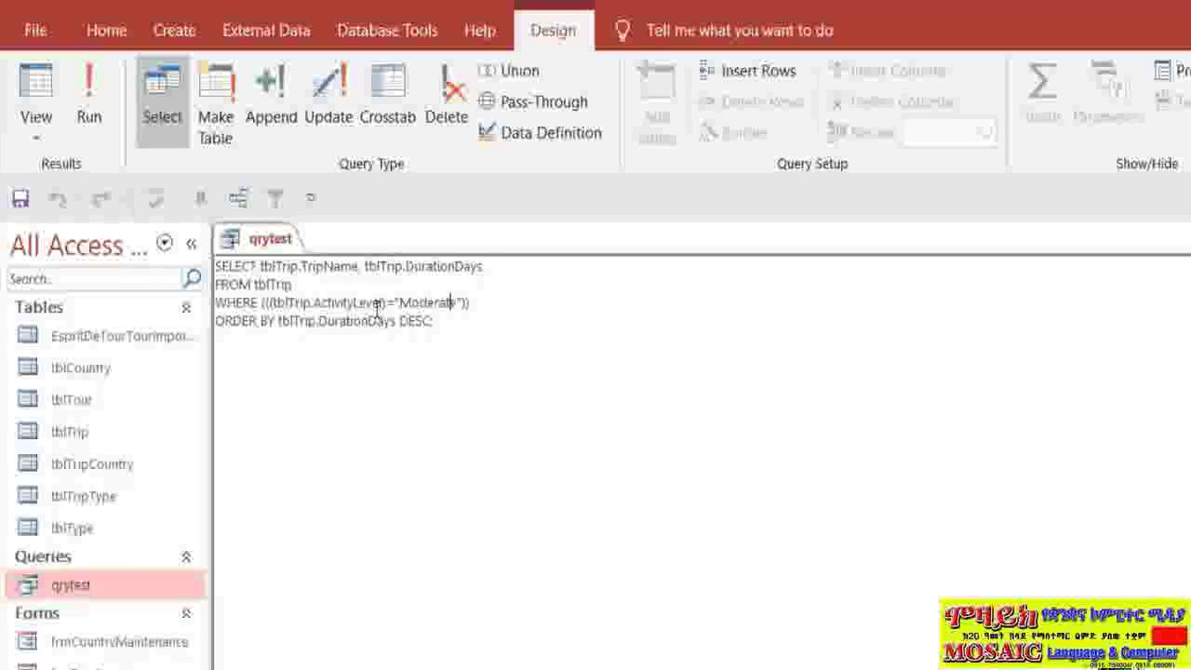
pyautogui.click(476, 303)
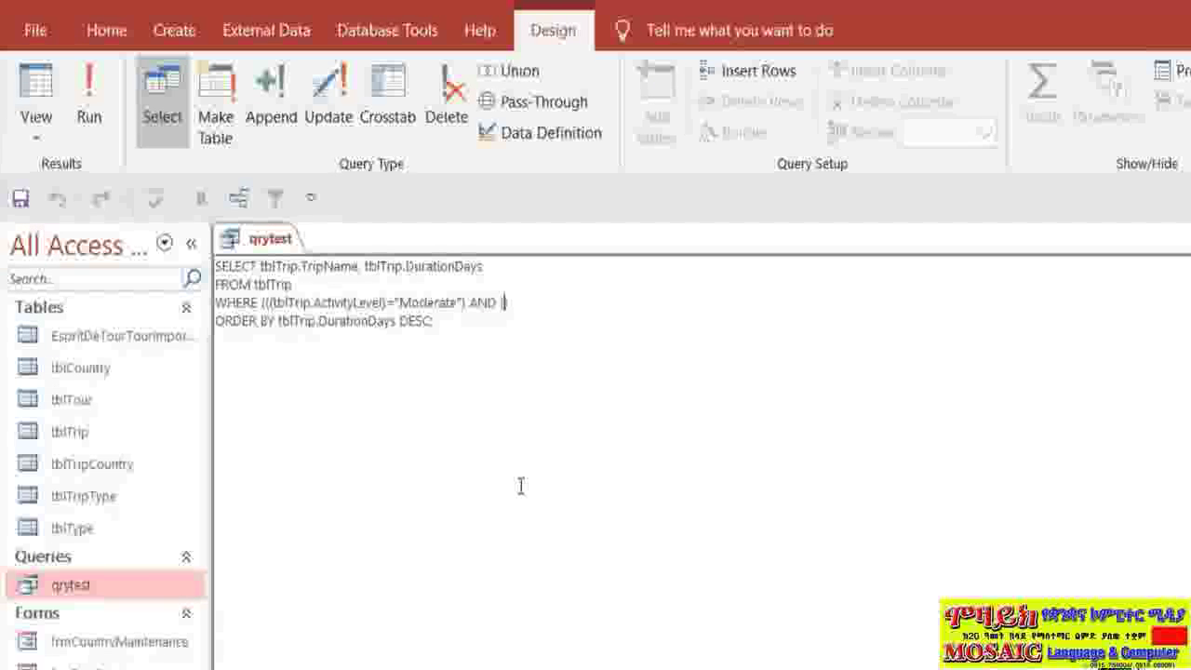
pyautogui.write('tbl')
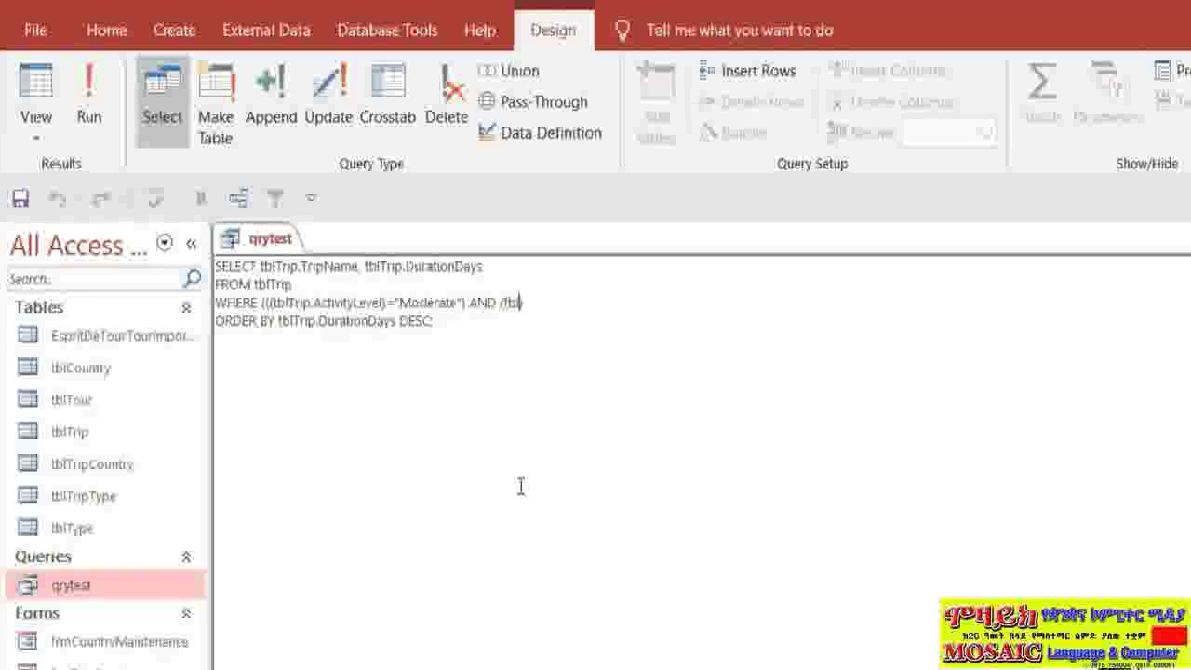
pyautogui.write('T')
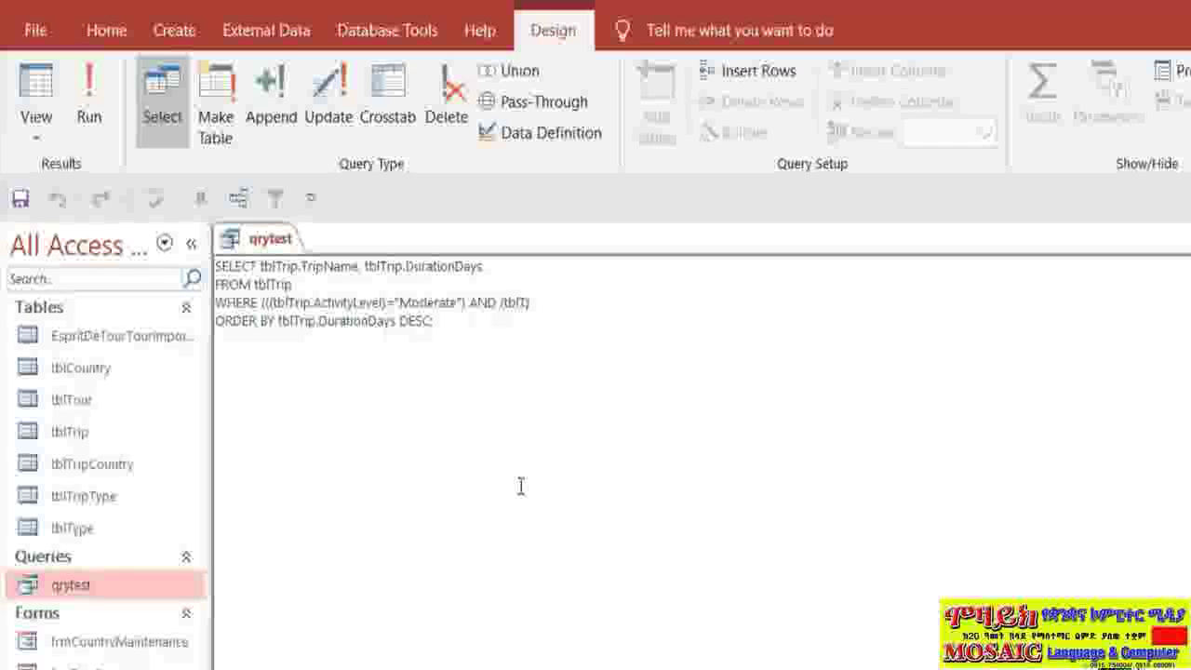
pyautogui.write('ri')
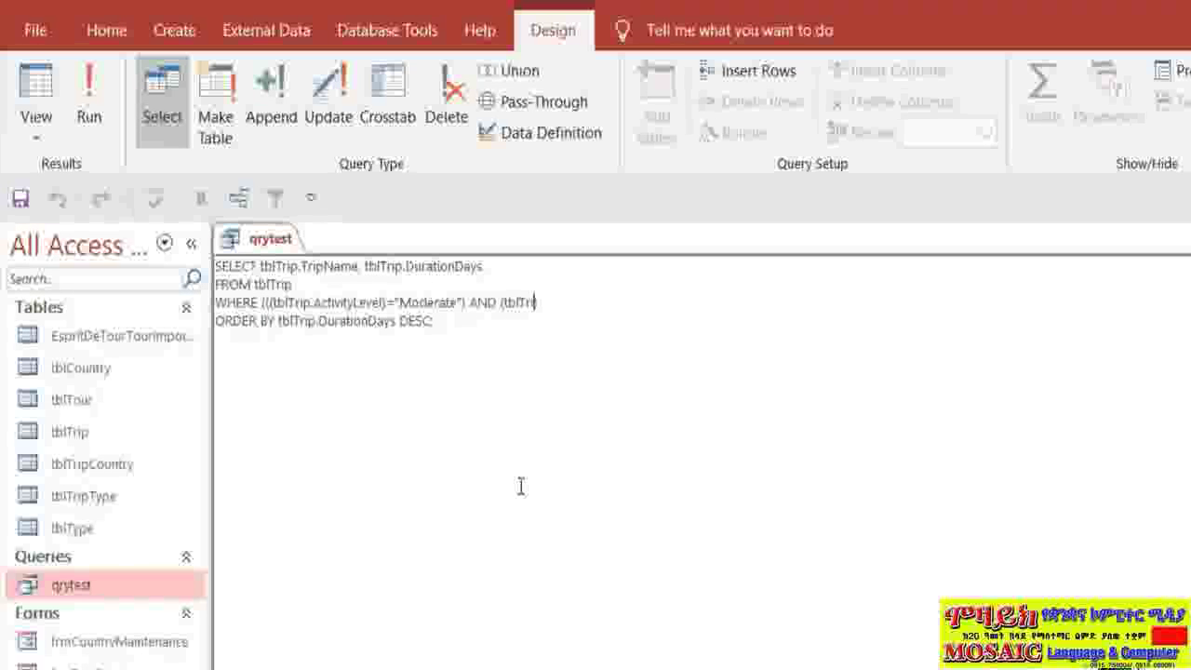
pyautogui.write('p.DurationDays')
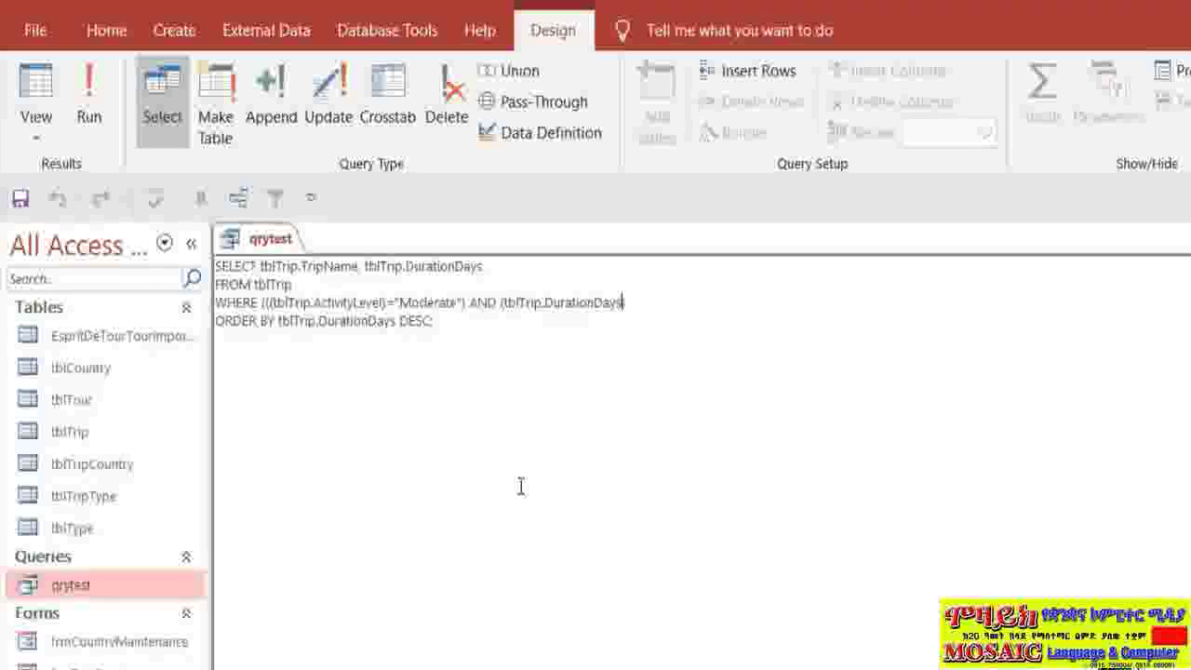
pyautogui.write('>10')
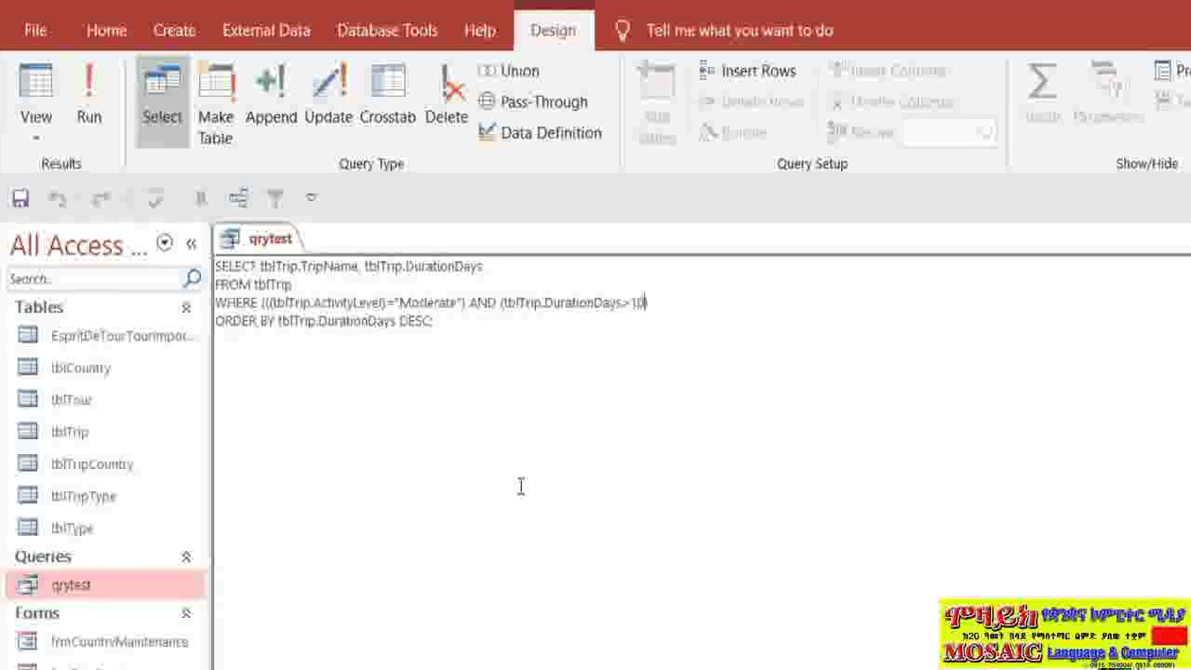
pyautogui.press('Delete')
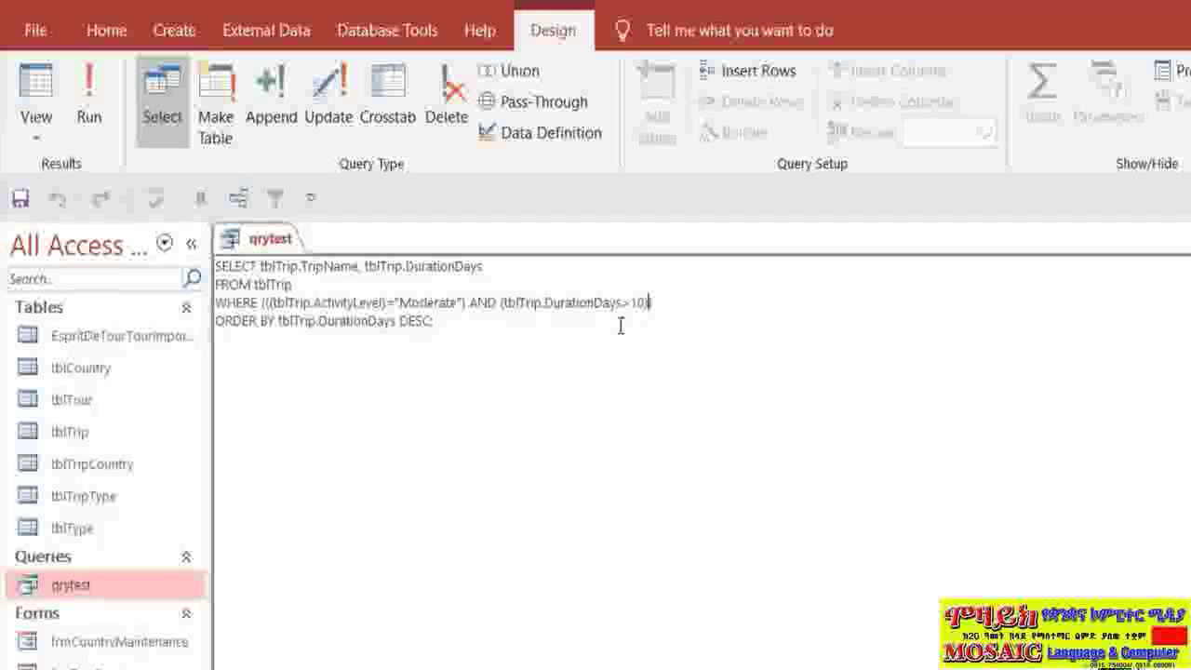
pyautogui.write(')')
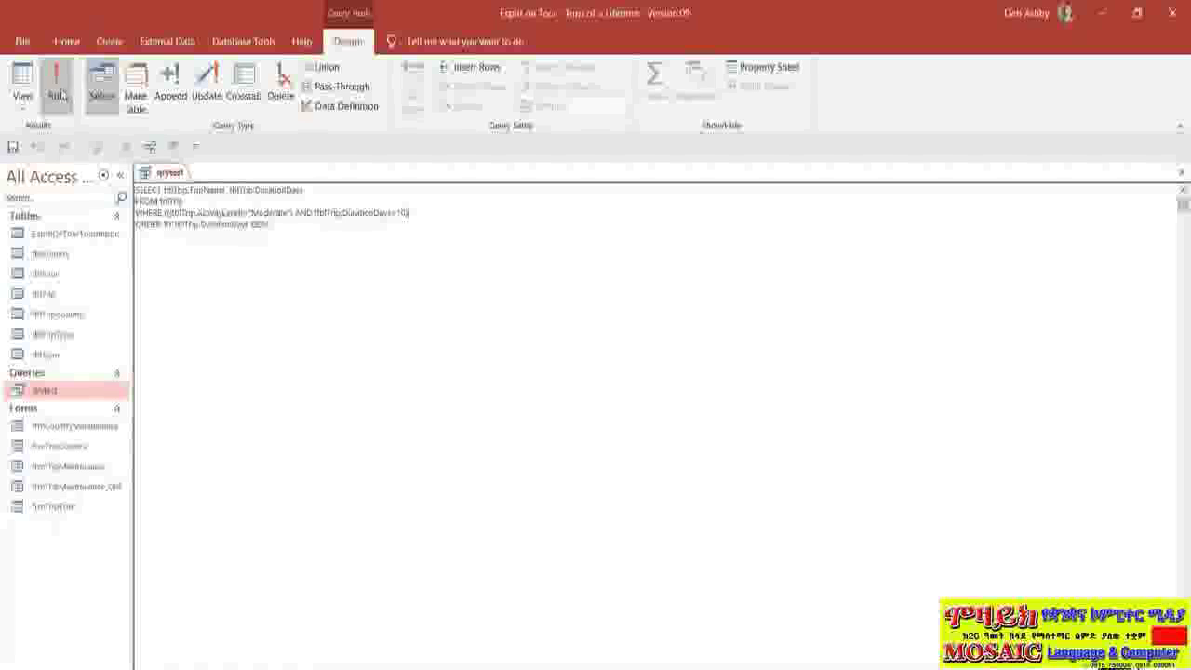
pyautogui.click(57, 93)
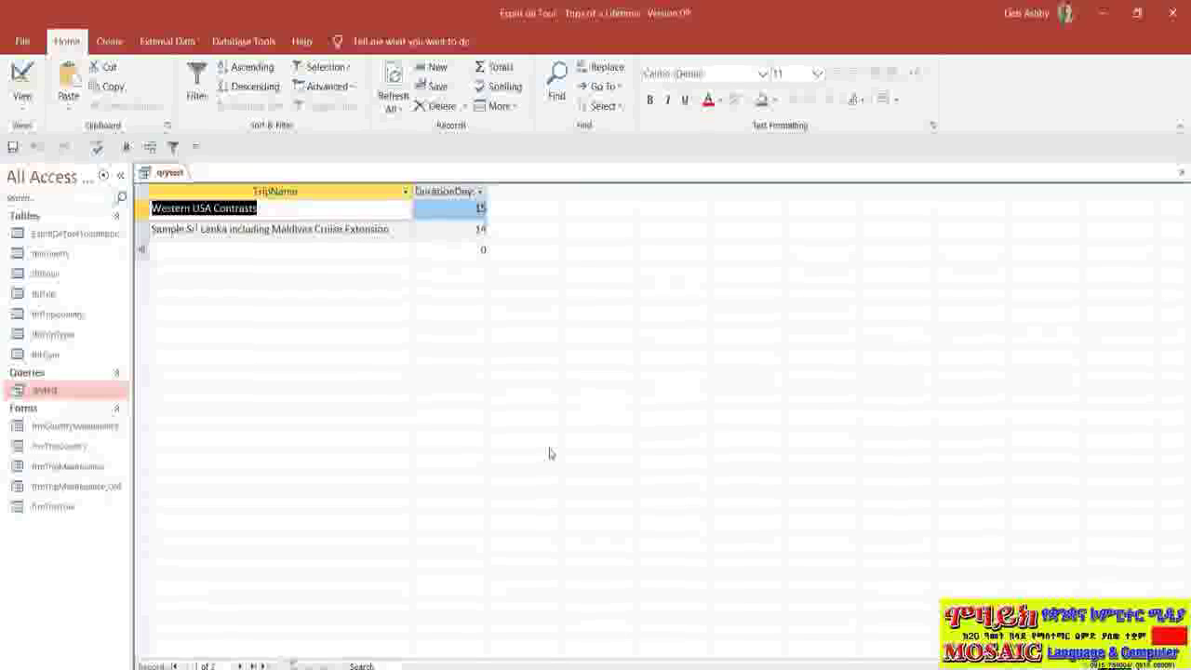
# In the query's SQL, replace AND with OR between the "Moderate" and DurationDays>10 conditions of the WHERE clause, and run the query
pyautogui.click(22, 97)
pyautogui.click(66, 212)
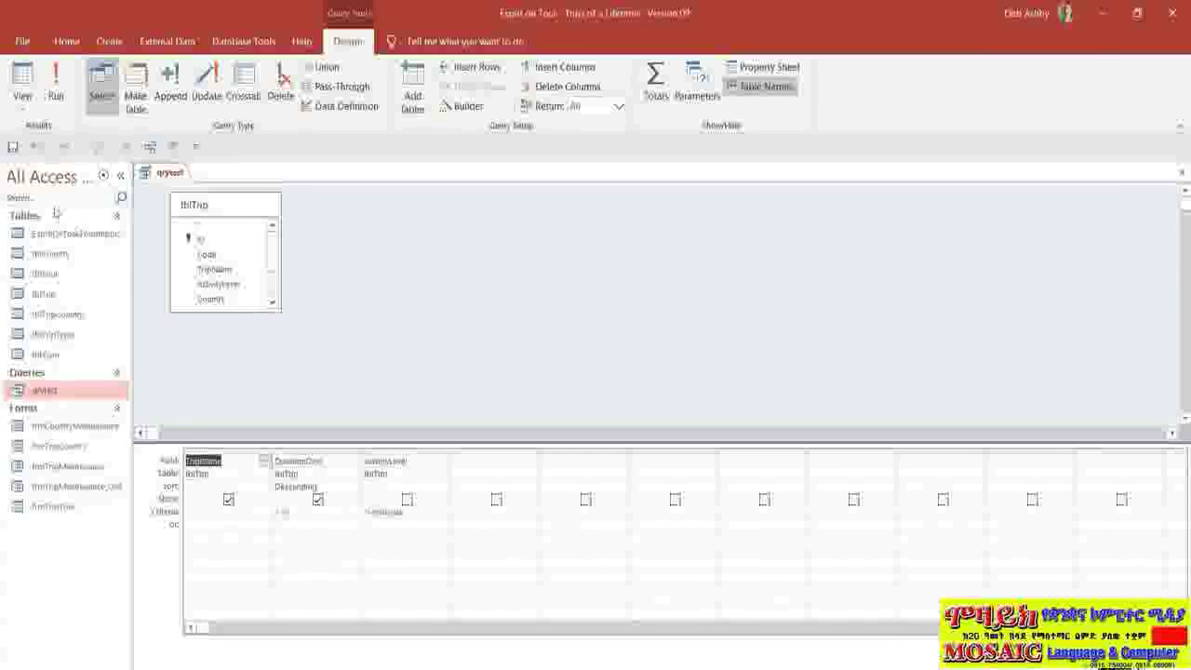
pyautogui.click(25, 110)
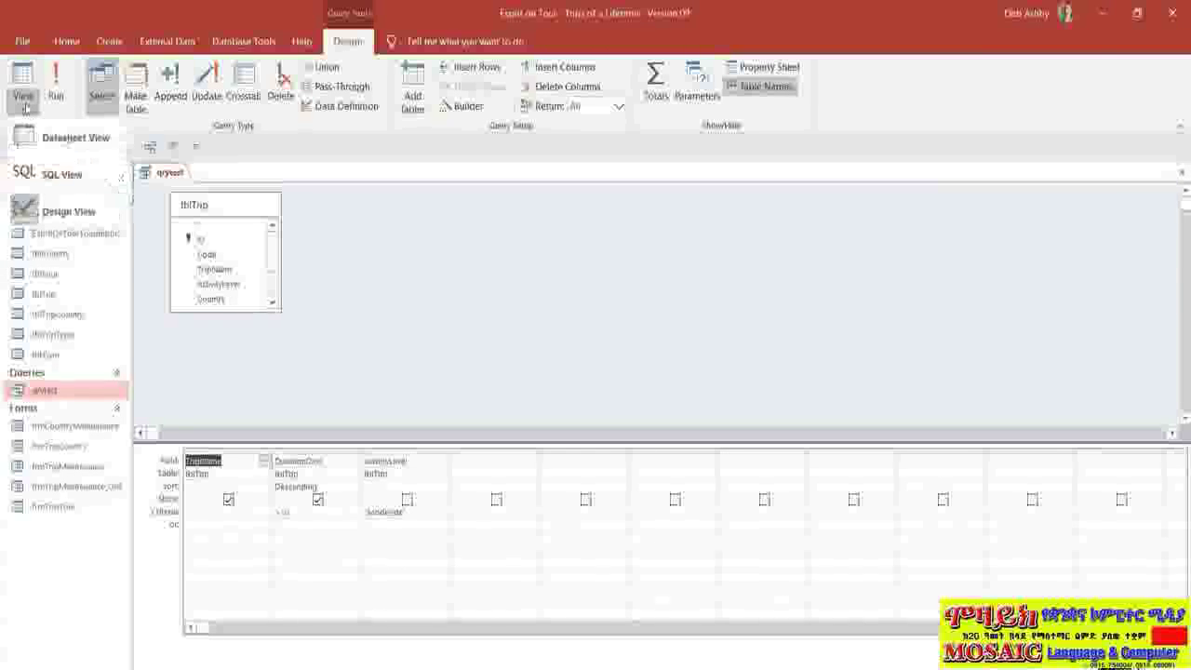
pyautogui.click(48, 177)
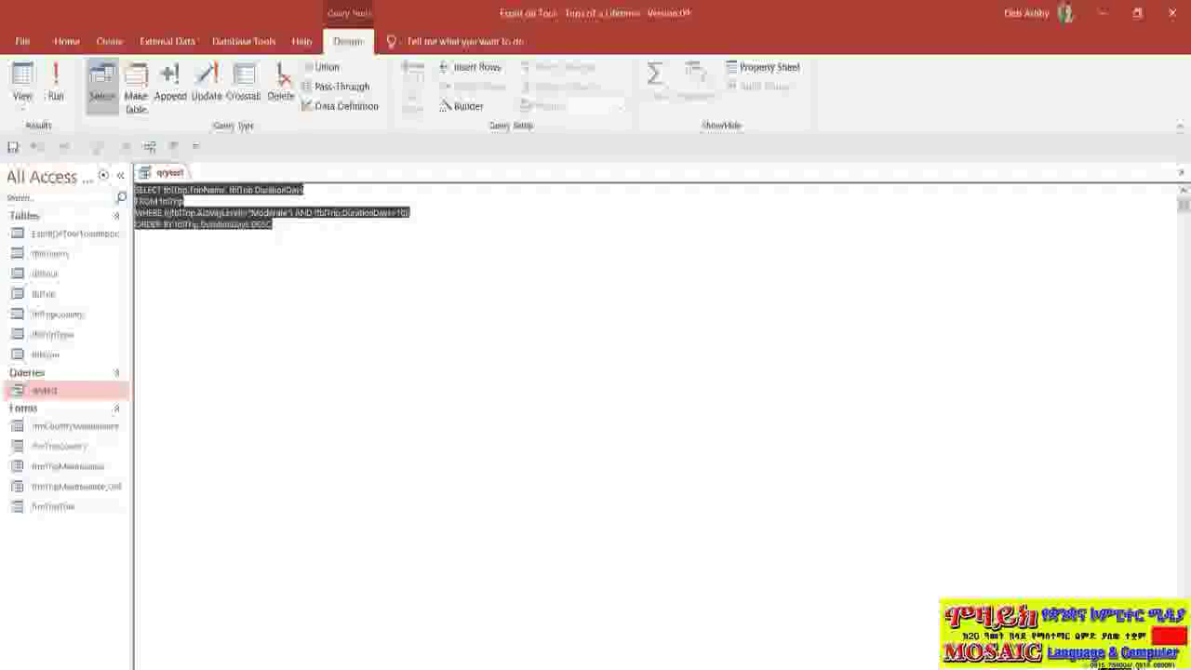
pyautogui.doubleClick(303, 213)
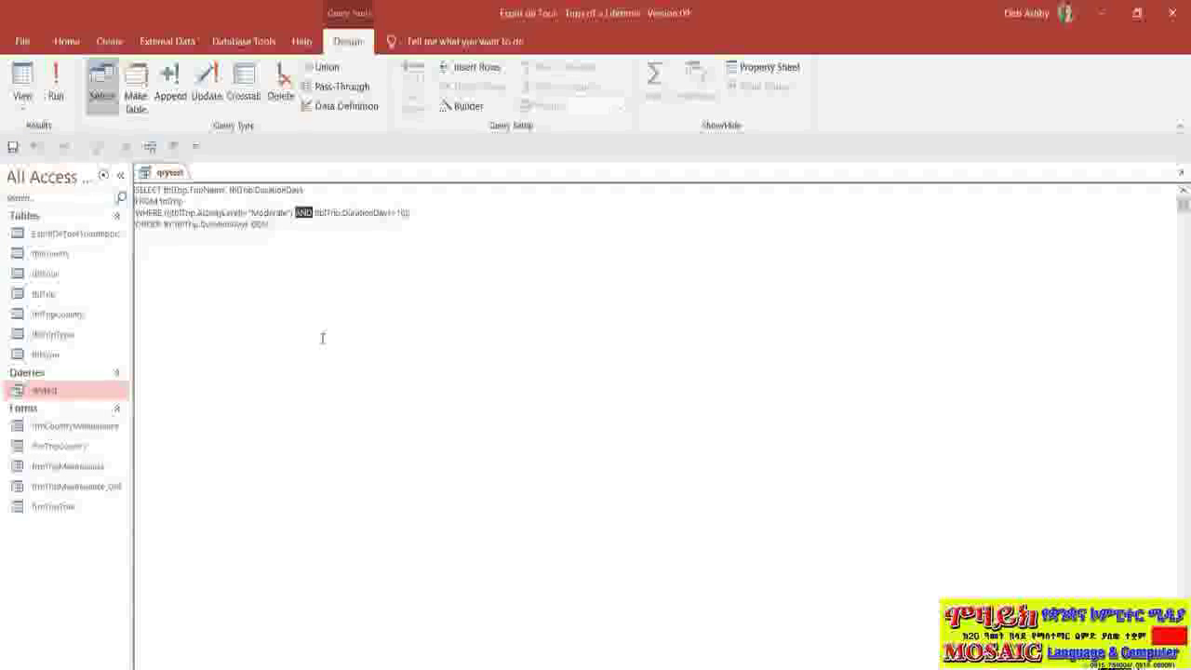
pyautogui.write('OR')
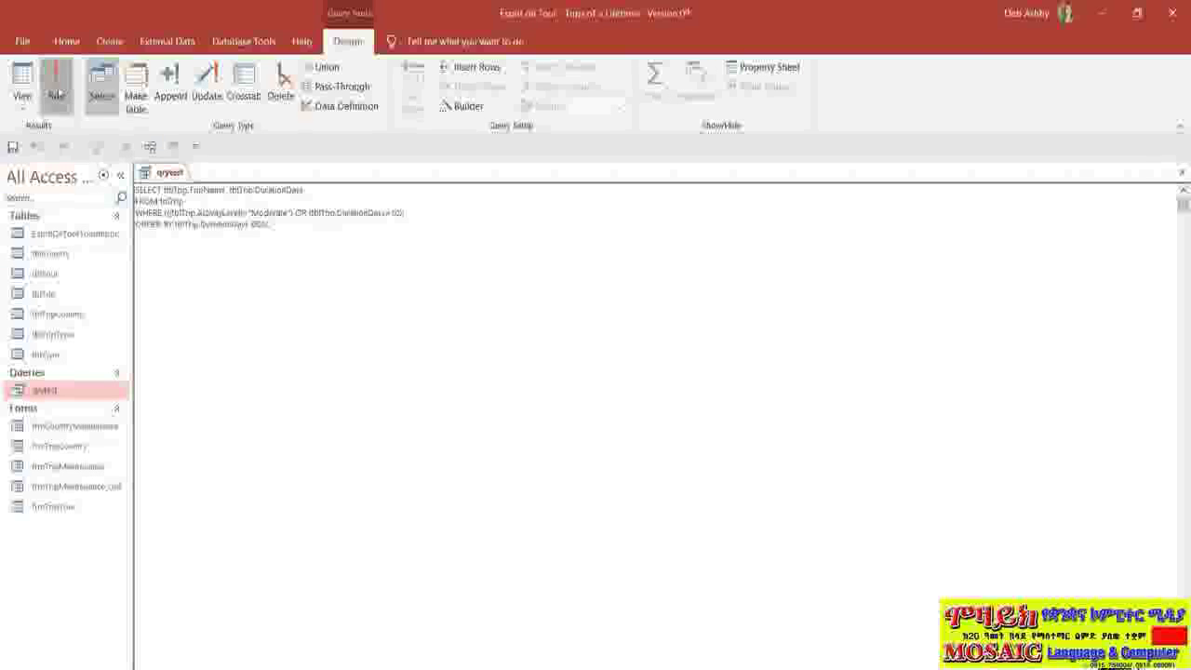
pyautogui.click(56, 89)
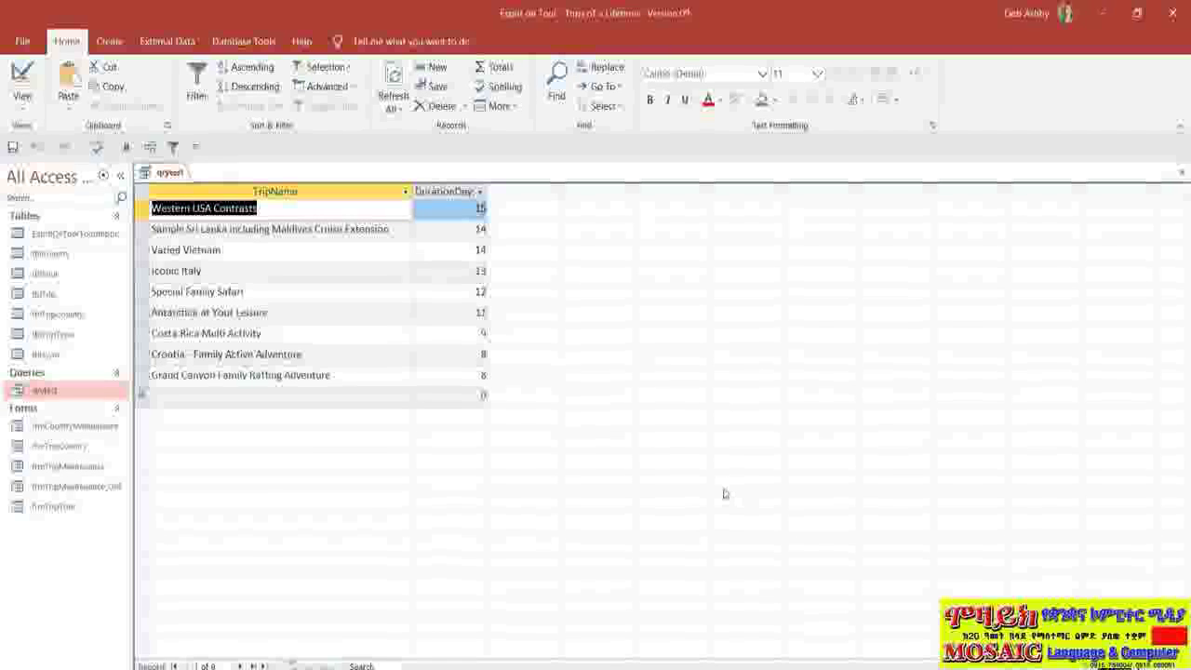
# Return the query to Design View to examine how the OR condition is laid out in the criteria rows
pyautogui.click(23, 108)
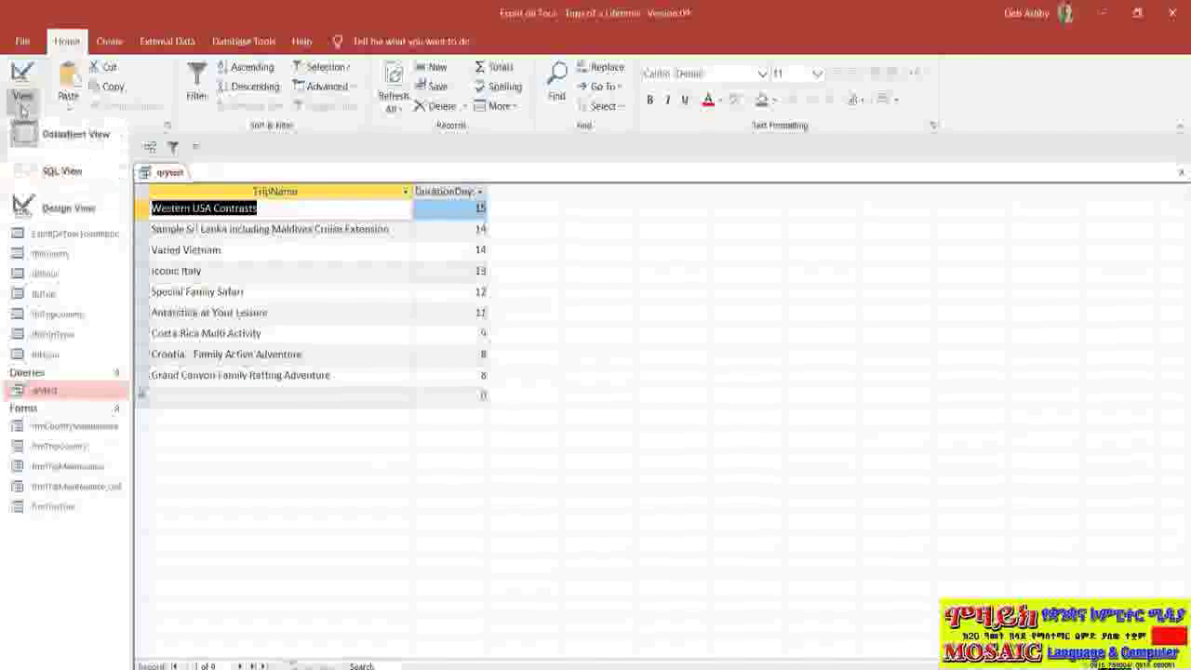
pyautogui.click(37, 208)
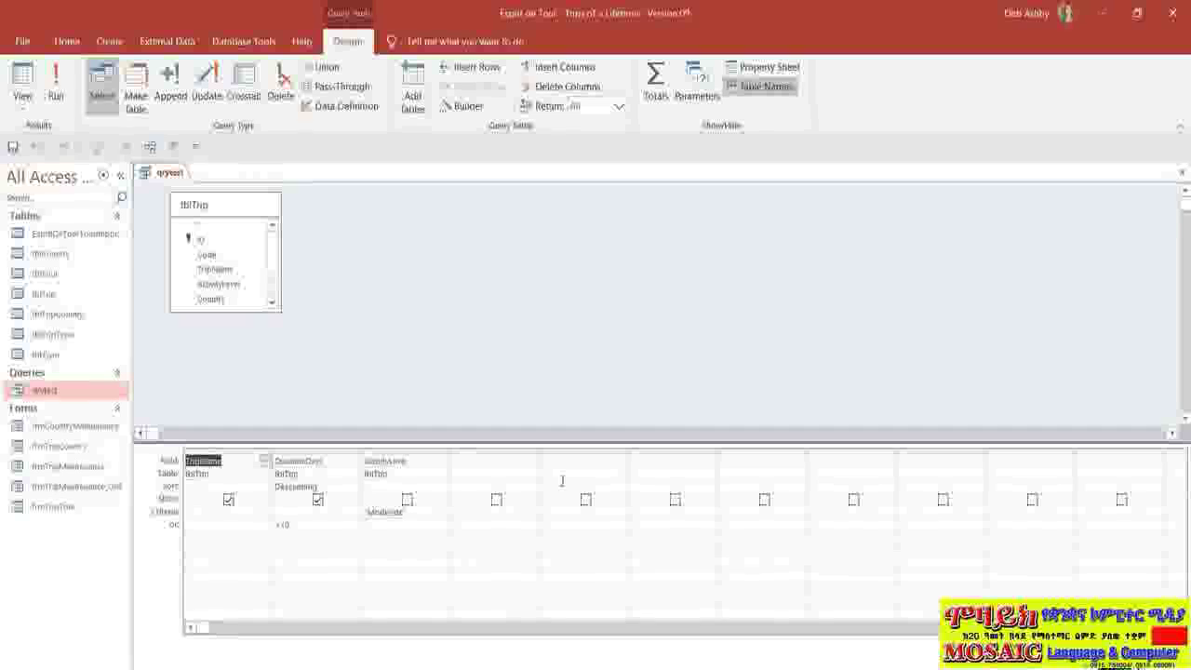